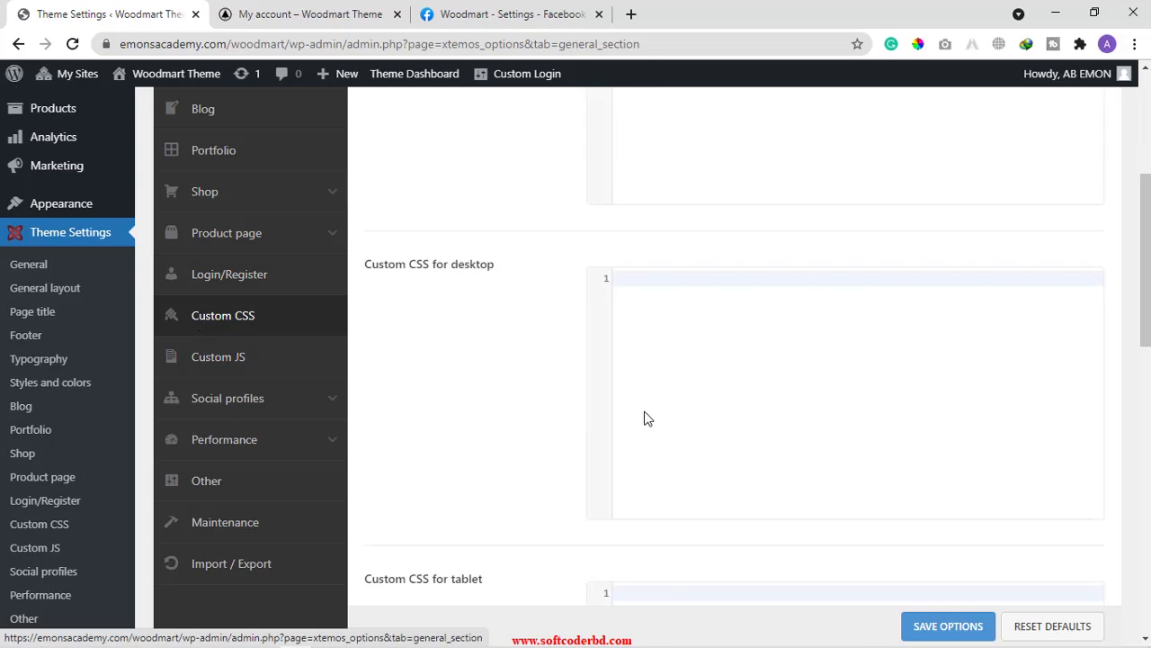
Look over the Custom CSS fields in the theme settings and open the Woodmart store's home page
scroll(644, 417, up, 2)
scroll(644, 417, down, 9)
scroll(644, 417, up, 5)
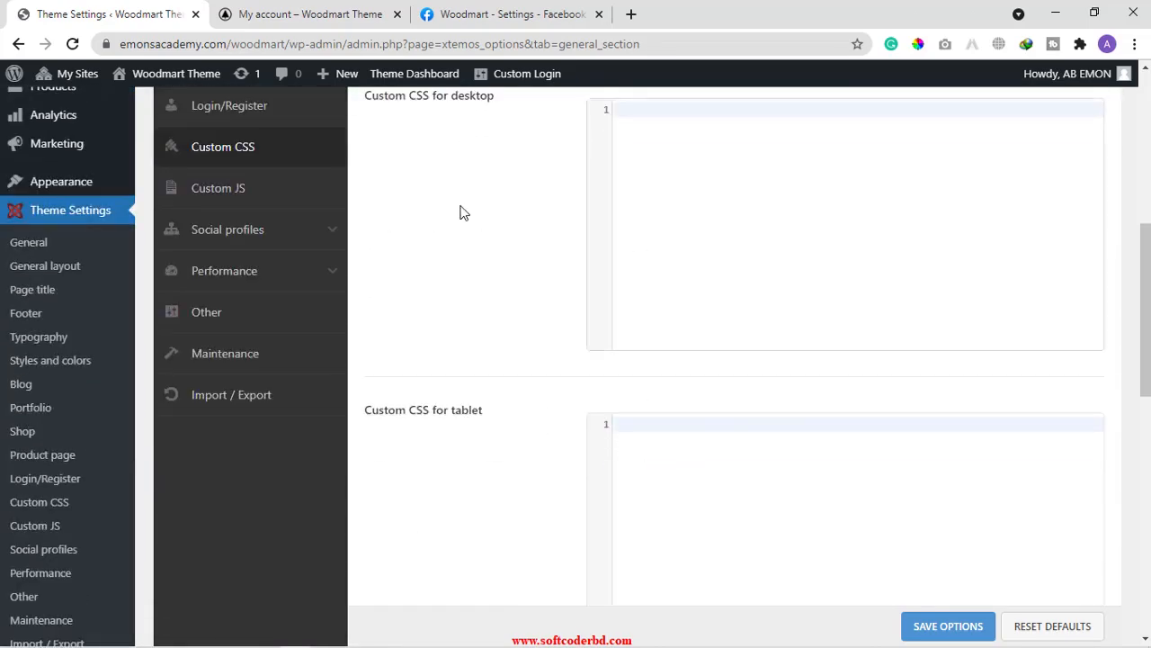
click(306, 13)
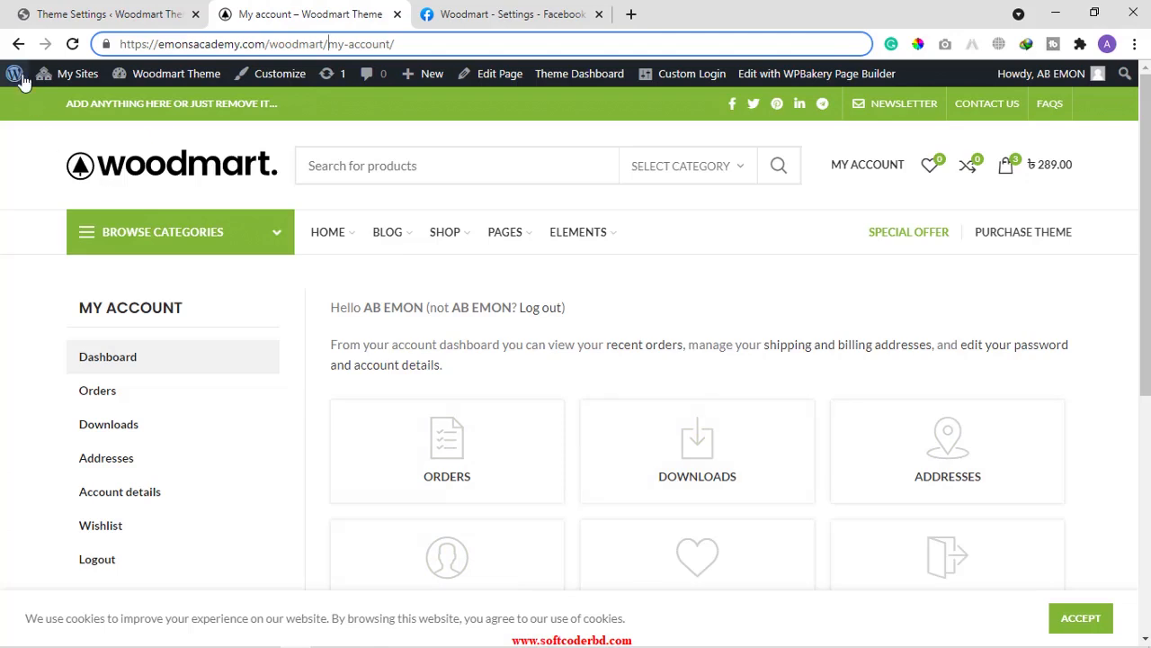
click(166, 73)
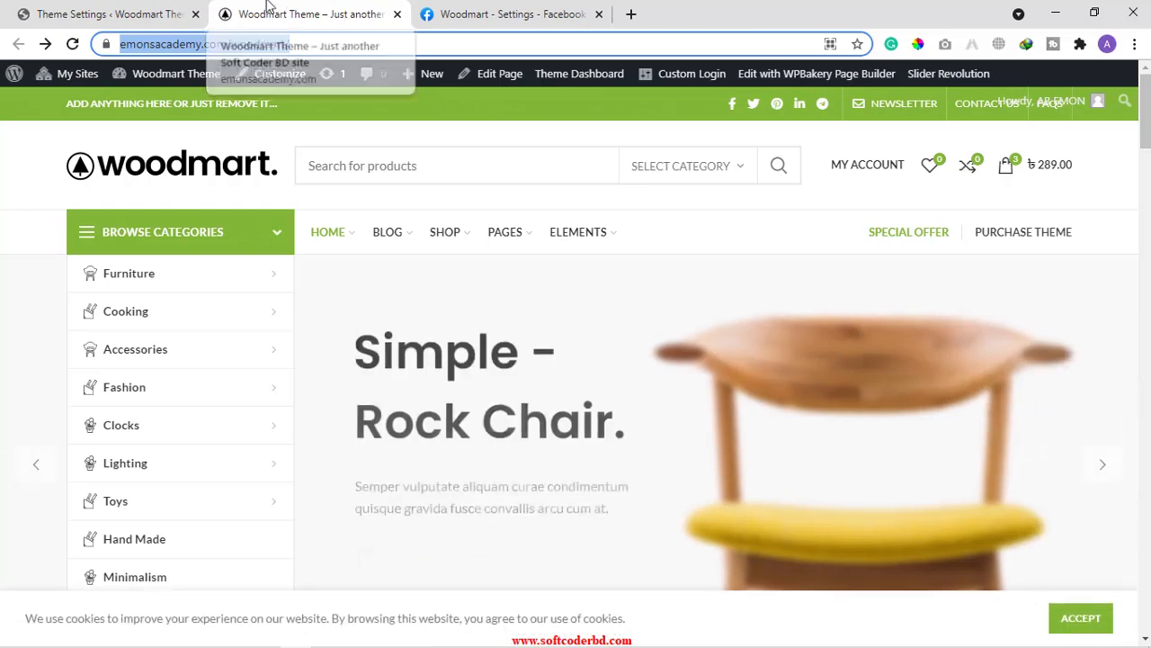
Return to the theme settings and review the Custom CSS for desktop field
click(128, 11)
scroll(712, 314, up, 1)
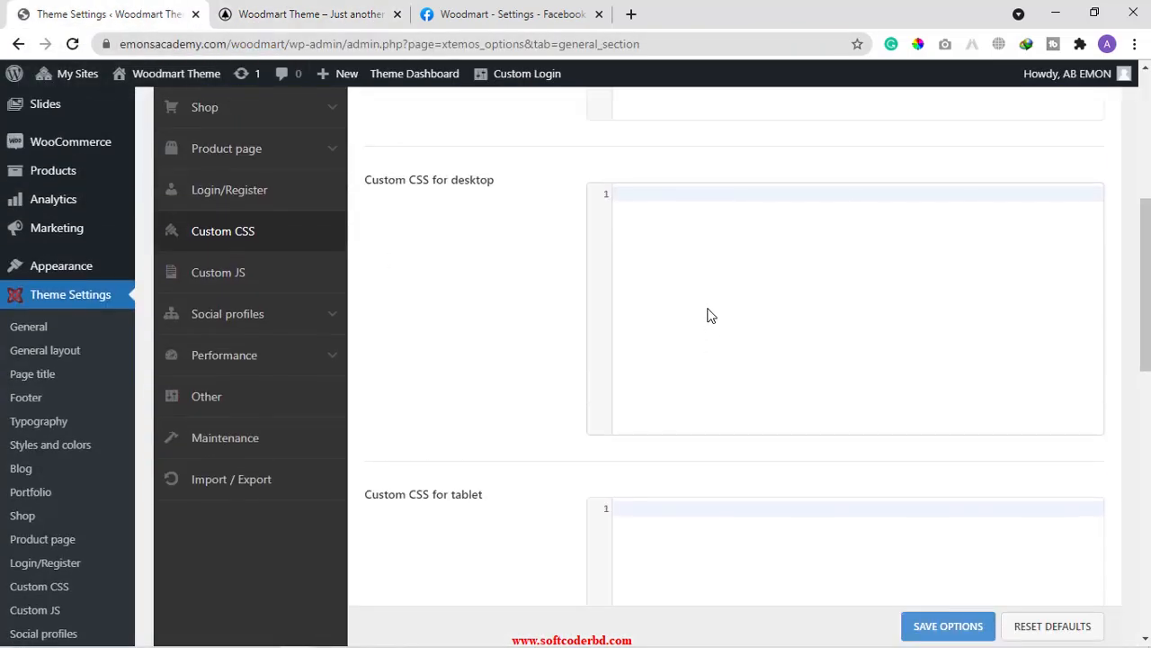
scroll(712, 314, up, 2)
scroll(771, 236, down, 1)
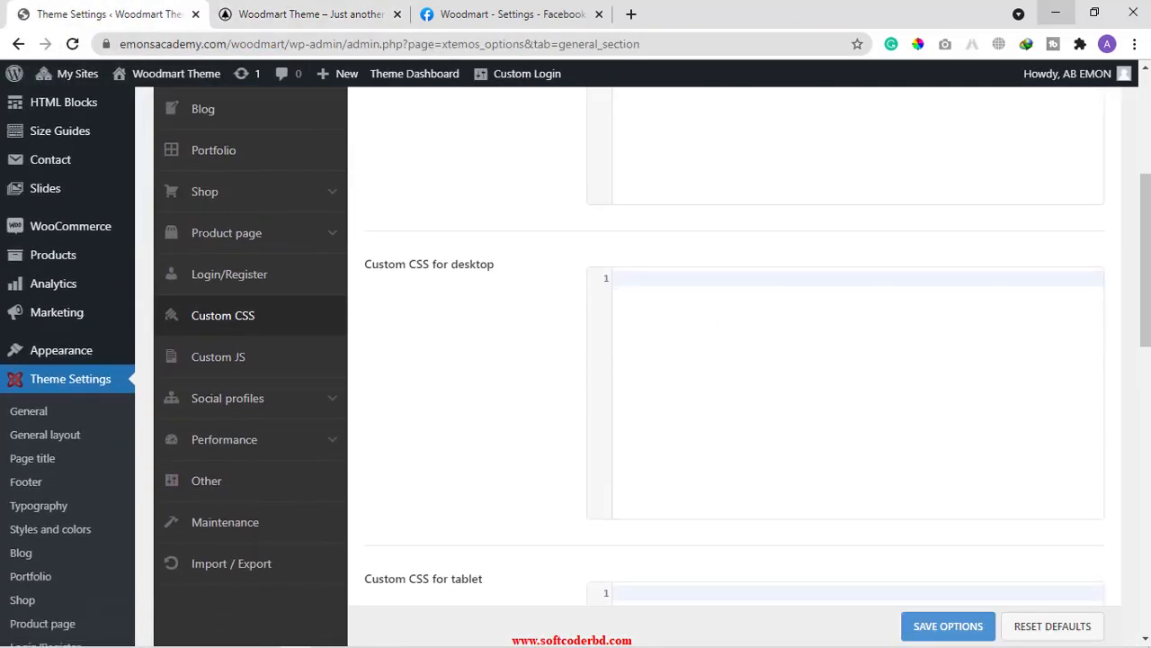
Inspect the "Classic wooden chair" product title on the store's home page with the browser's developer tools
click(336, 11)
scroll(779, 432, down, 8)
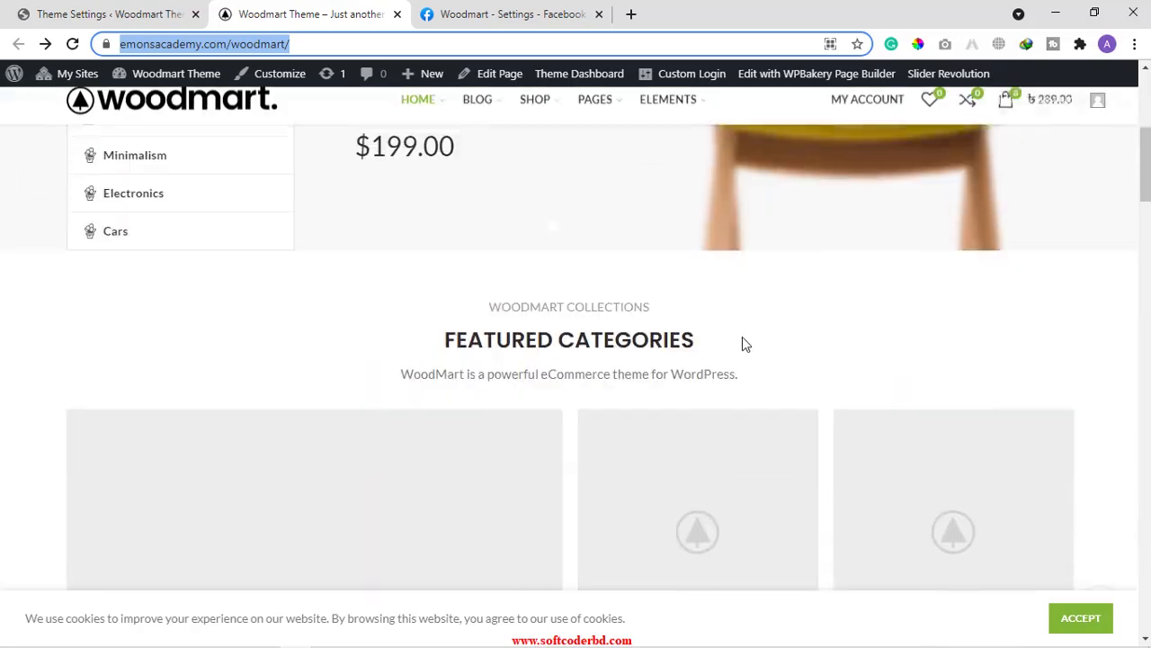
scroll(932, 369, down, 8)
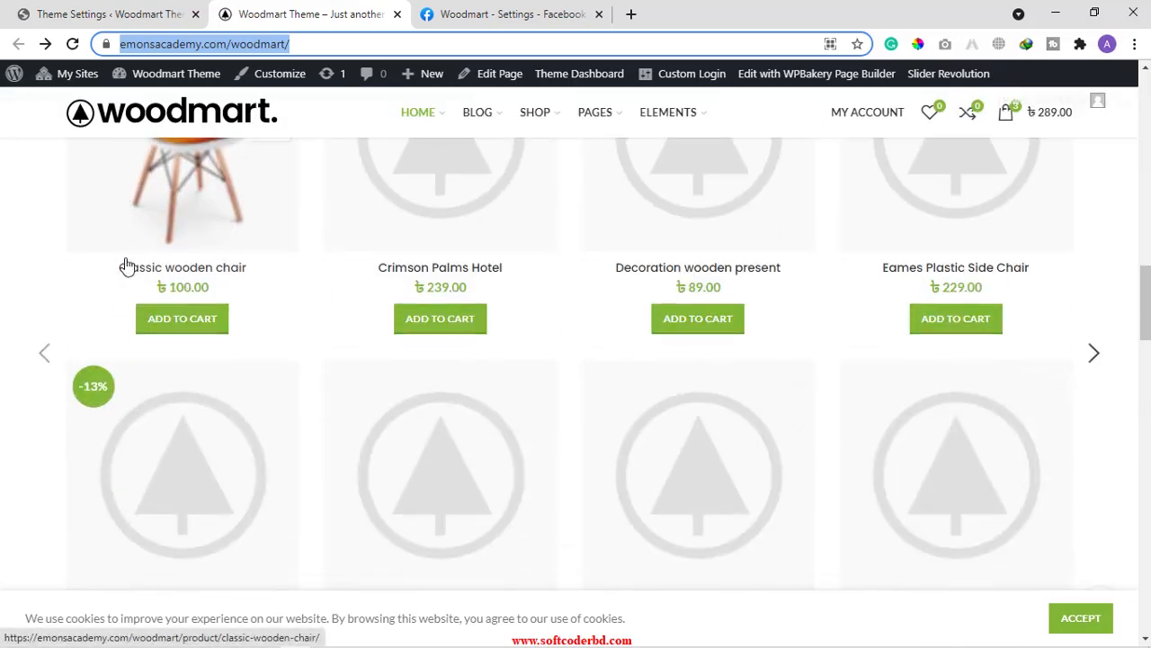
right_click(267, 282)
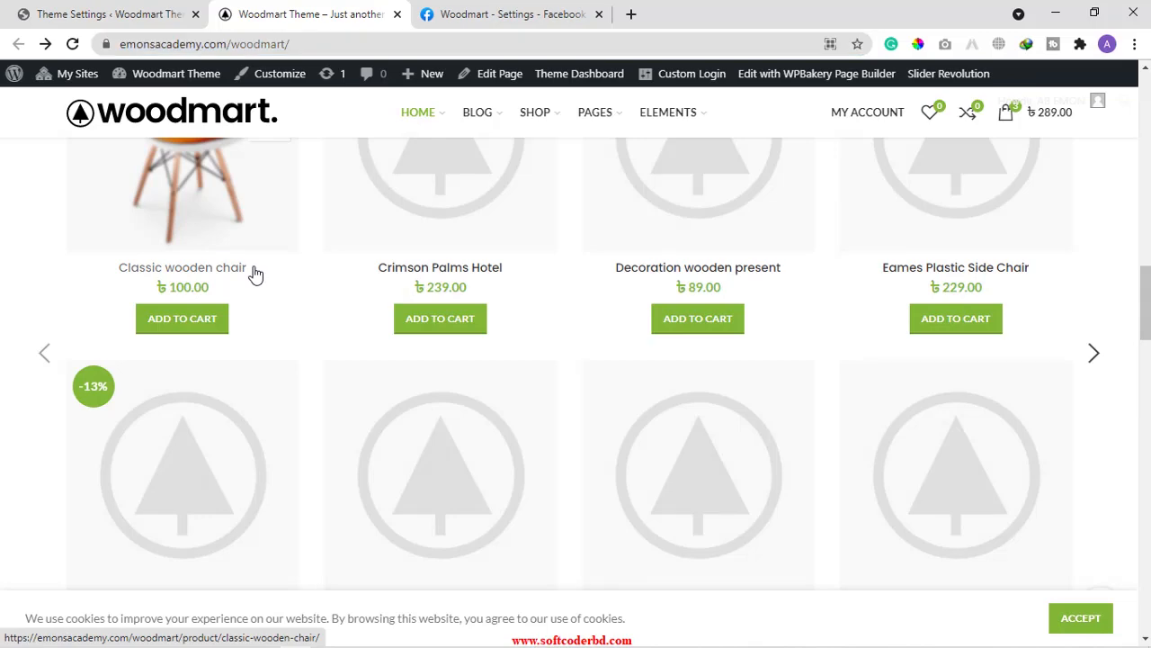
click(317, 424)
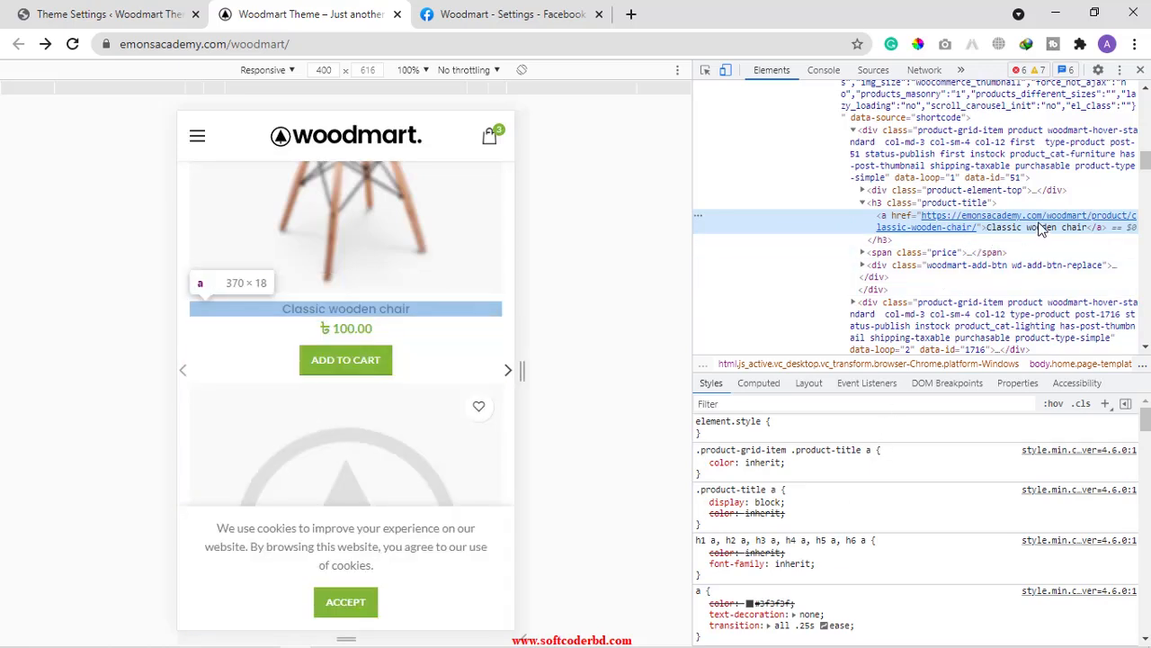
click(1015, 221)
click(322, 9)
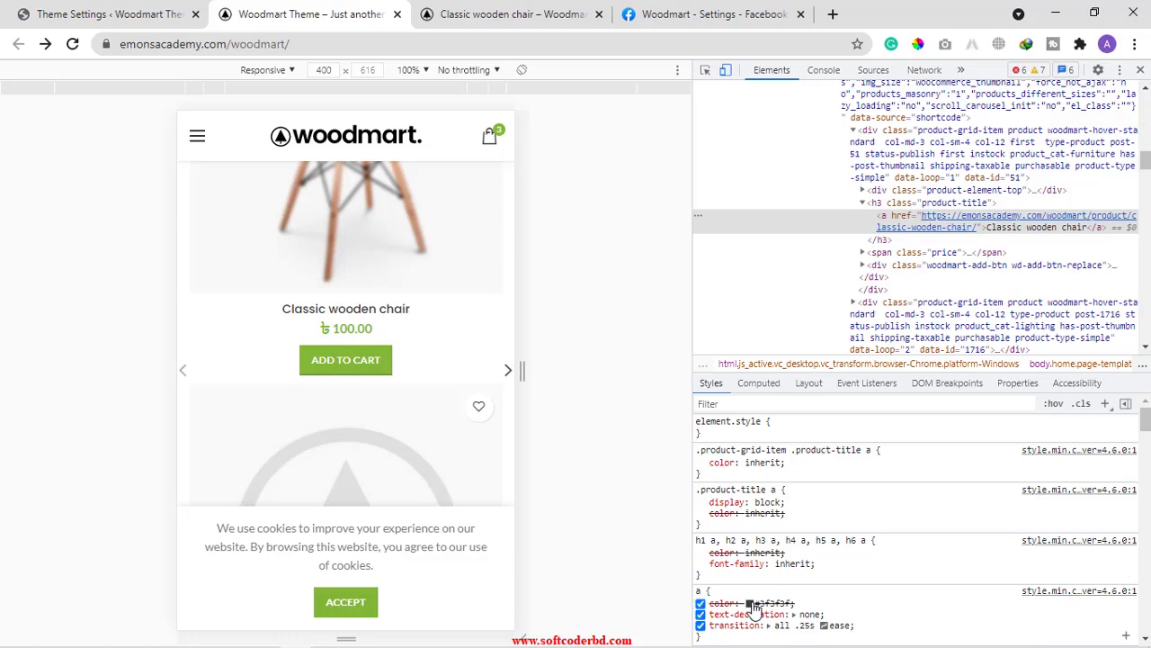
Try adding a color: red declaration to the general a rule of the inspected product title
scroll(810, 596, down, 3)
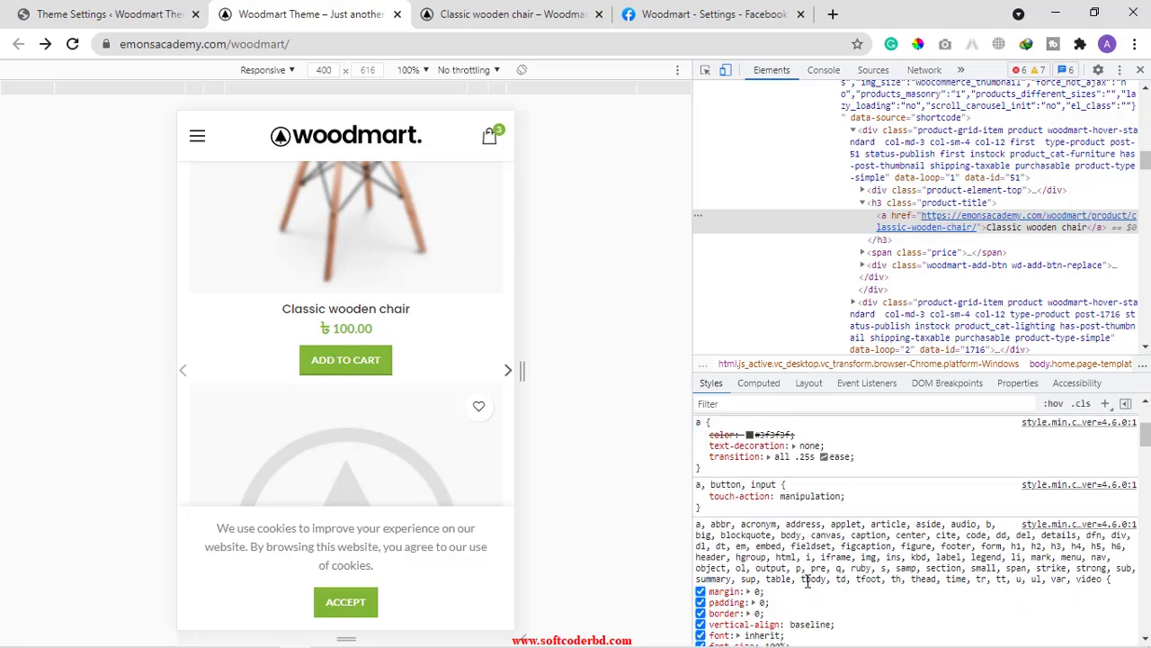
click(795, 429)
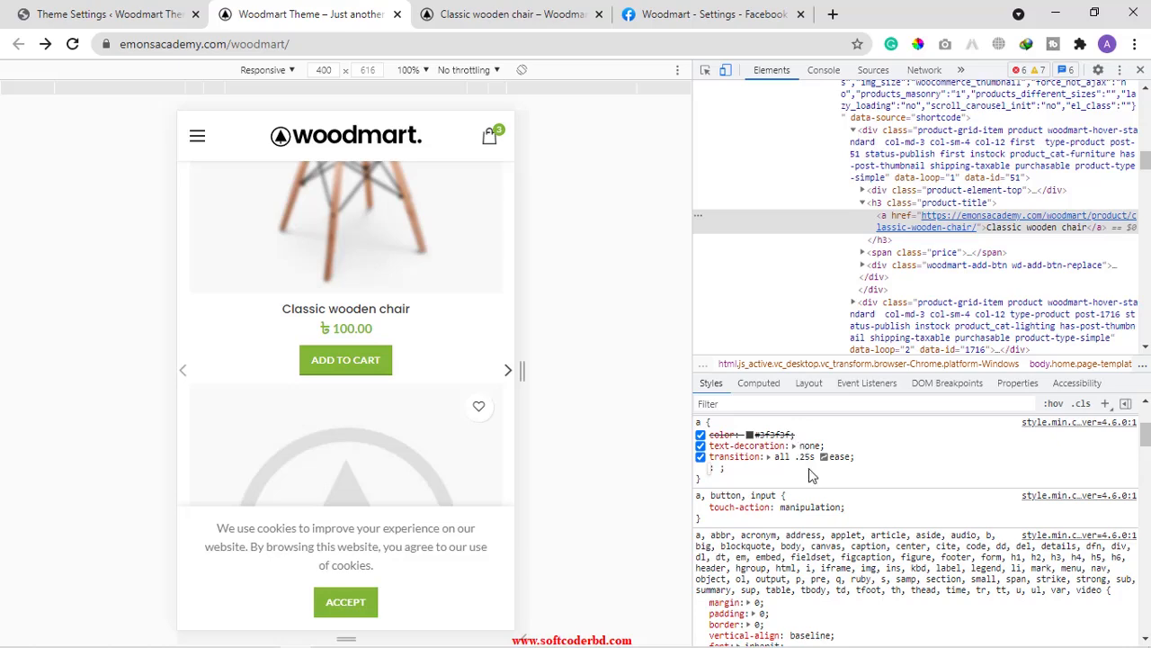
text(color)
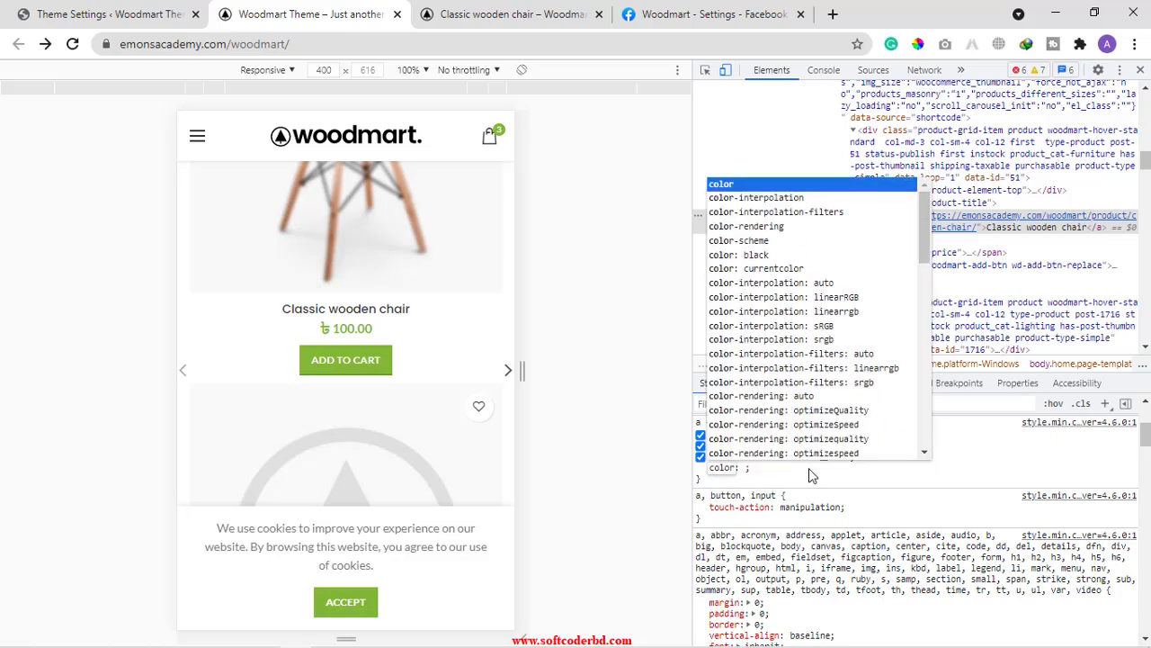
key(Tab)
text(red)
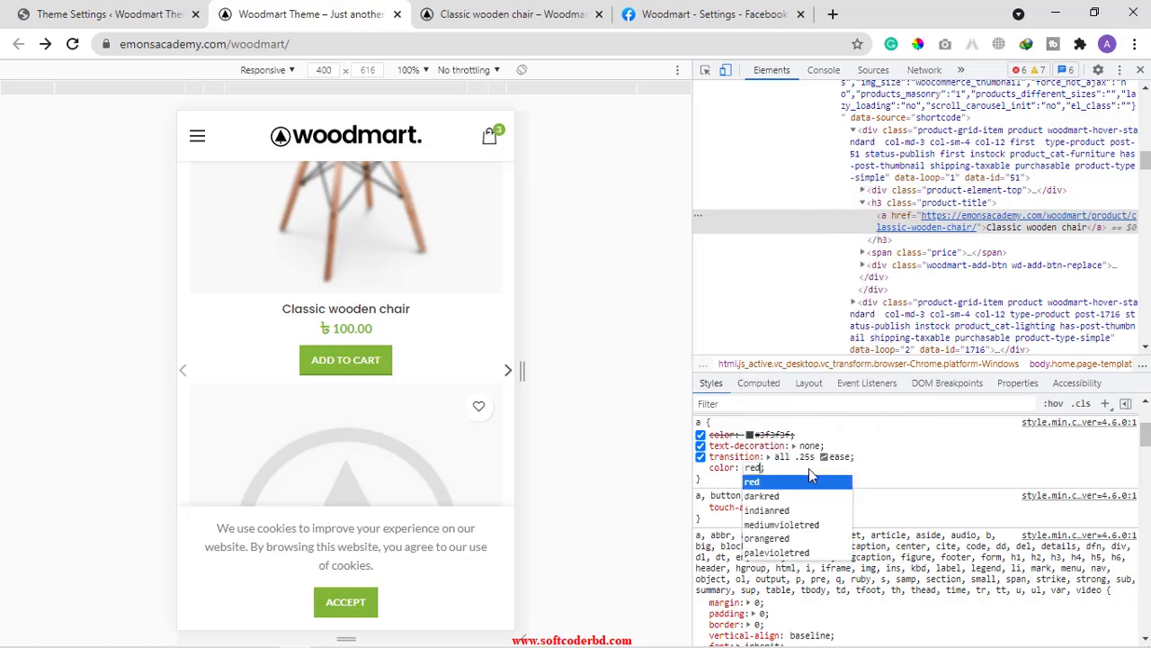
key(Return)
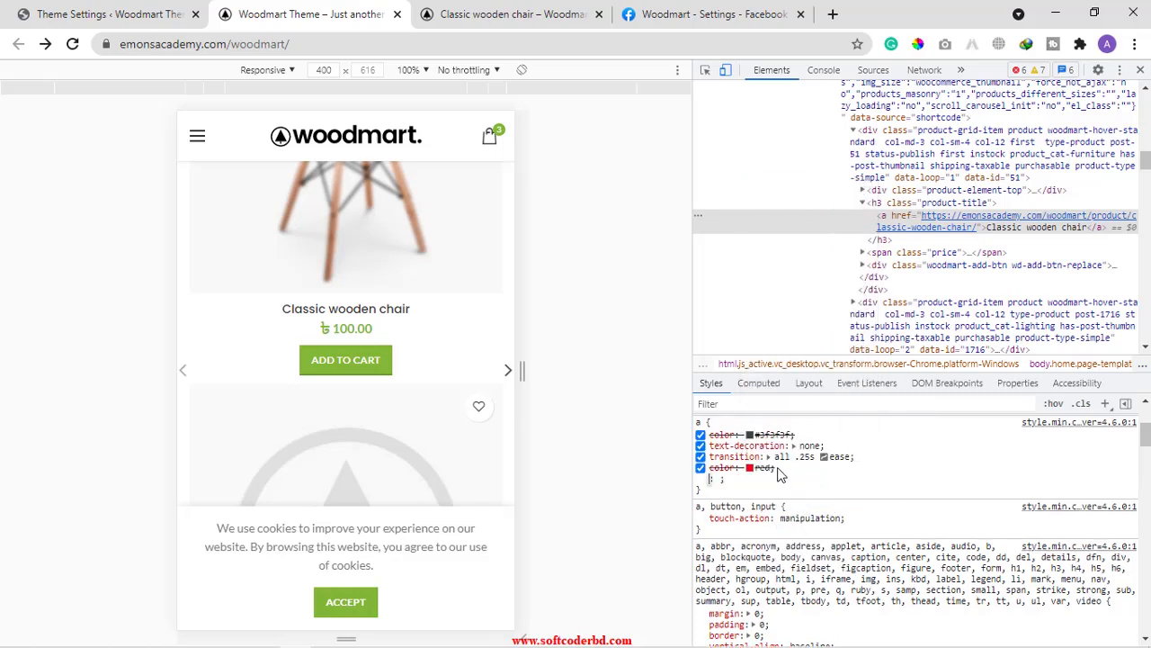
Disable the added color: red declaration in the general a rule
scroll(782, 475, down, 5)
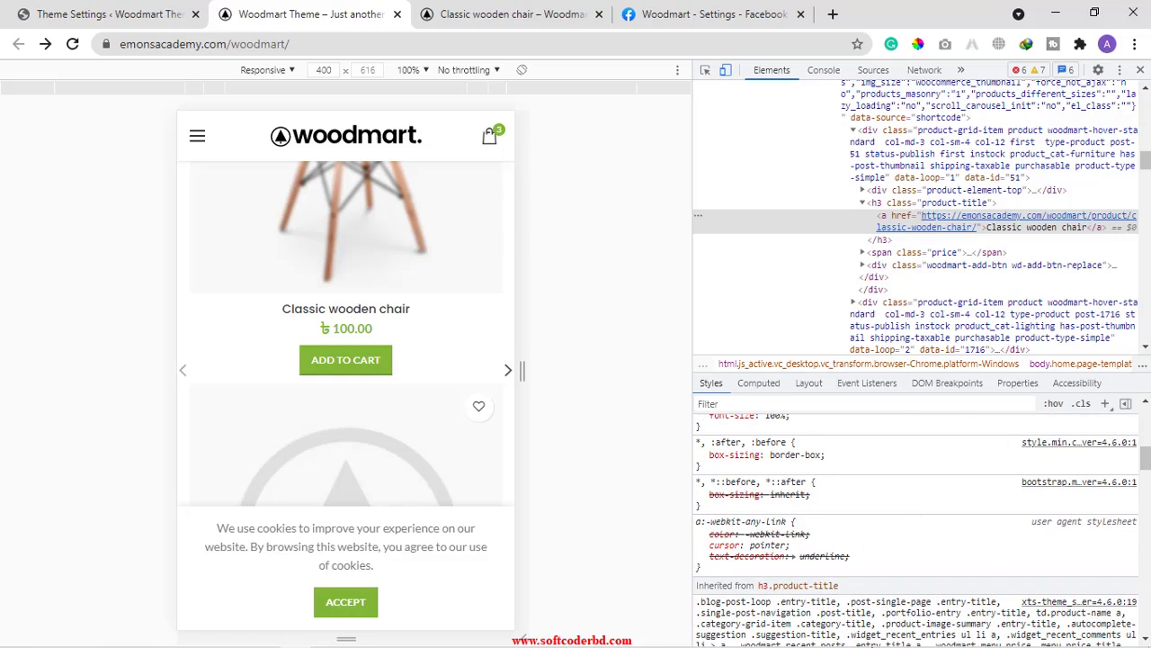
scroll(893, 542, up, 5)
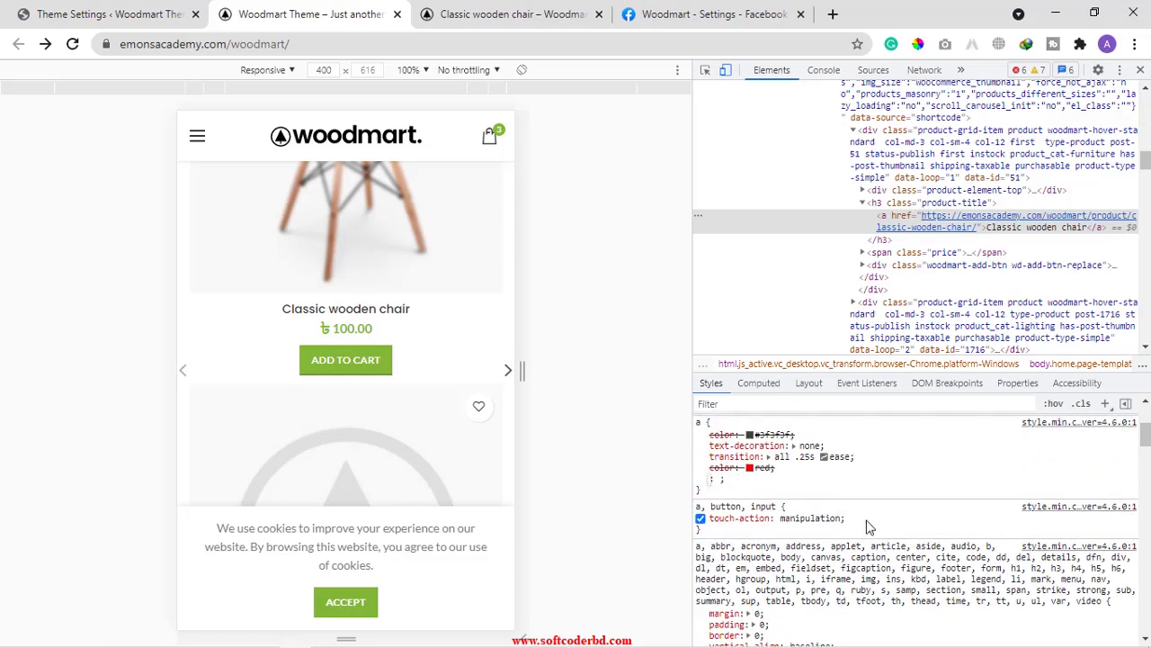
click(789, 472)
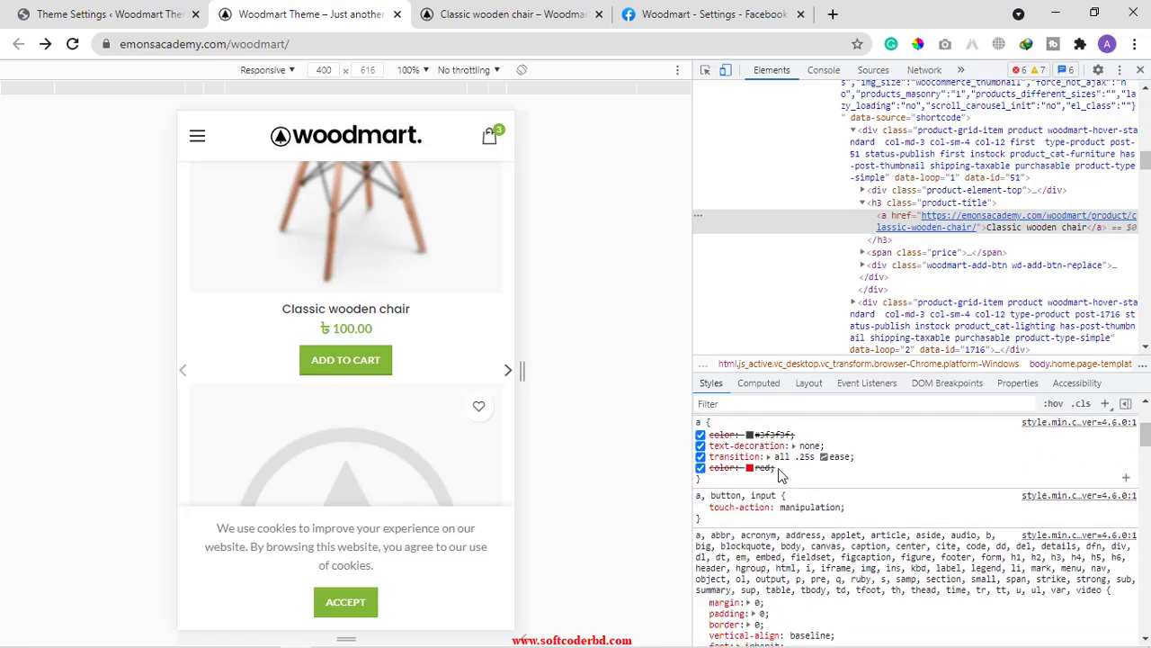
click(779, 478)
click(757, 469)
click(779, 474)
scroll(852, 486, up, 4)
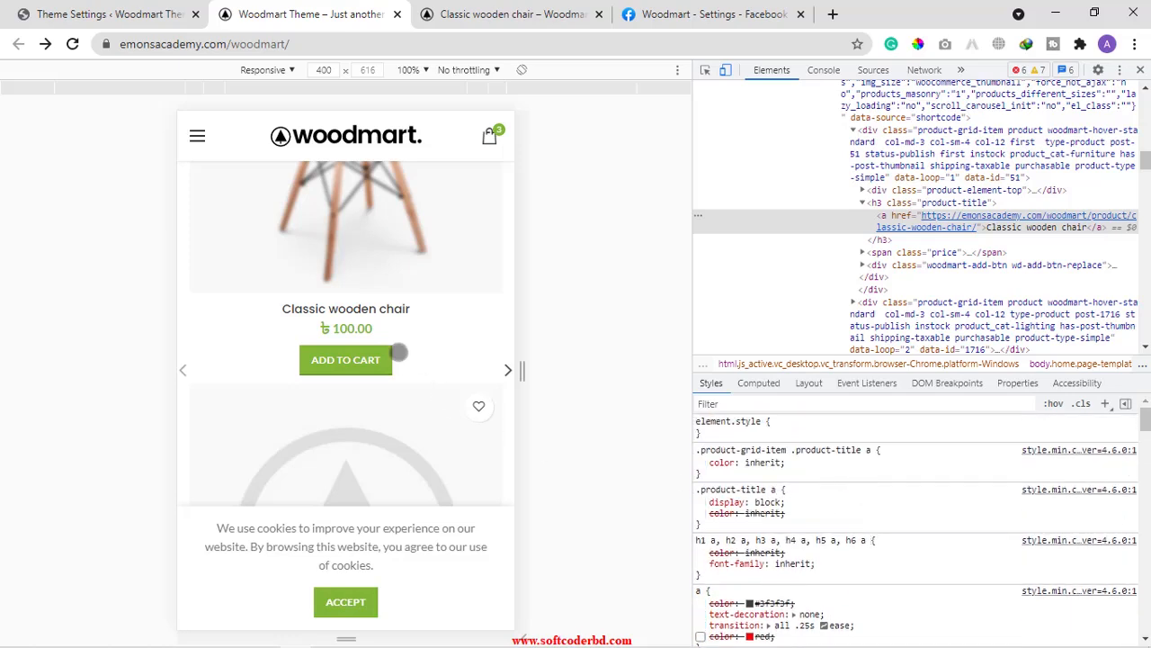
Set the color in the .product-grid-item .product-title a rule to red and check the product title in the preview
scroll(302, 313, up, 3)
scroll(302, 313, down, 3)
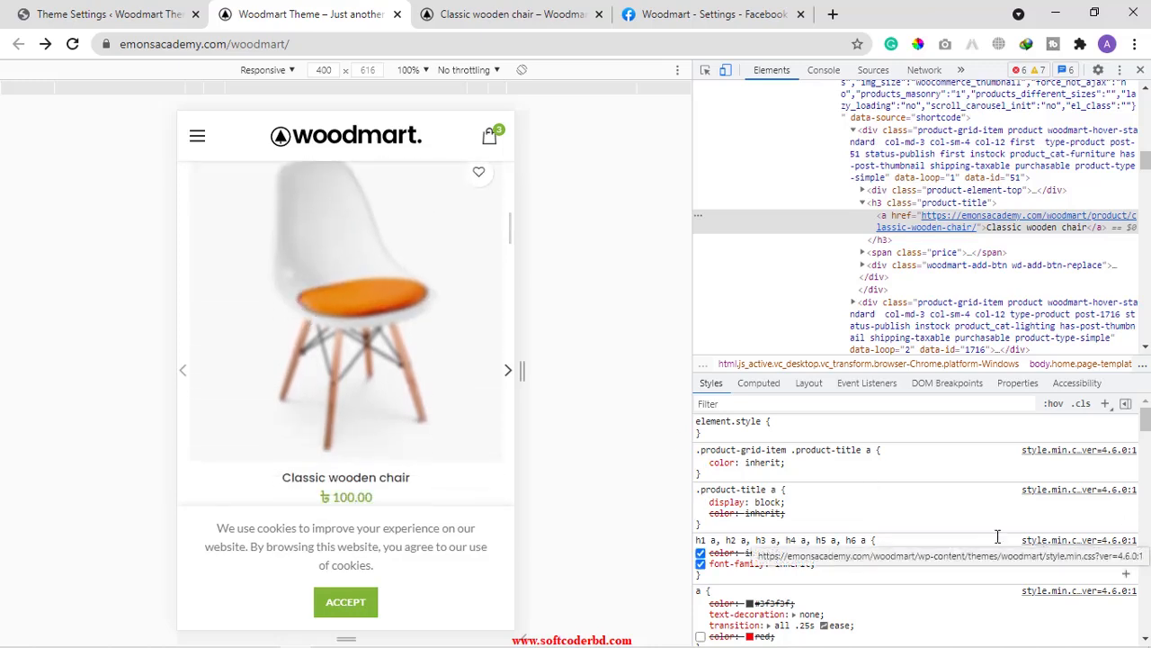
click(766, 464)
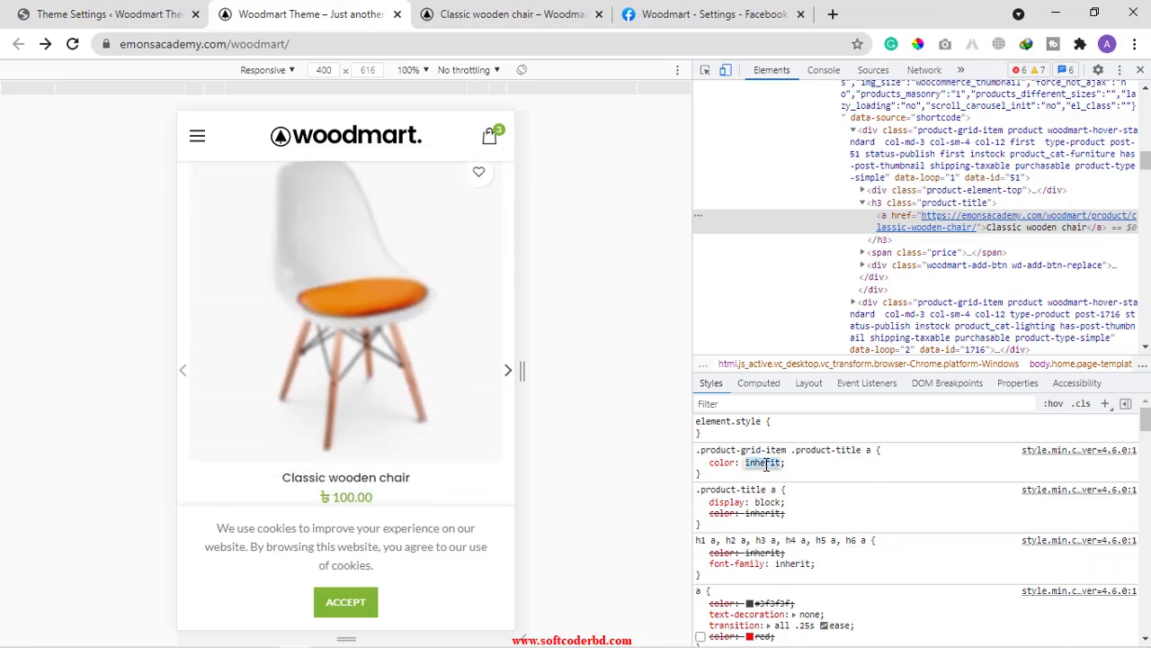
key(BackSpace)
text(red)
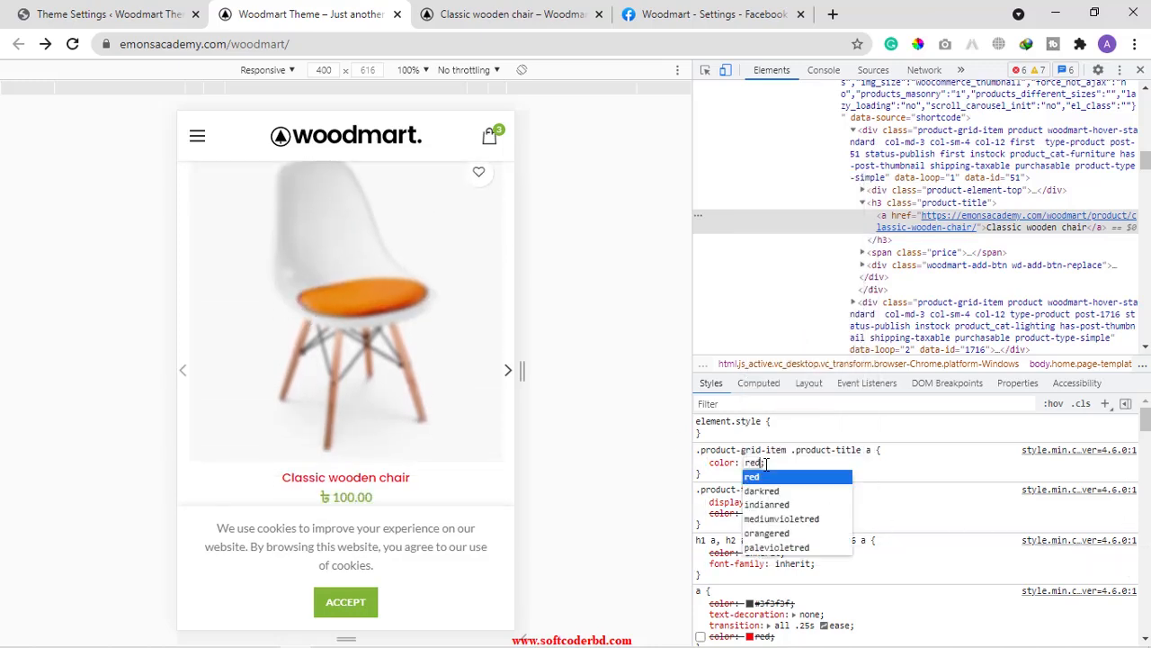
key(Return)
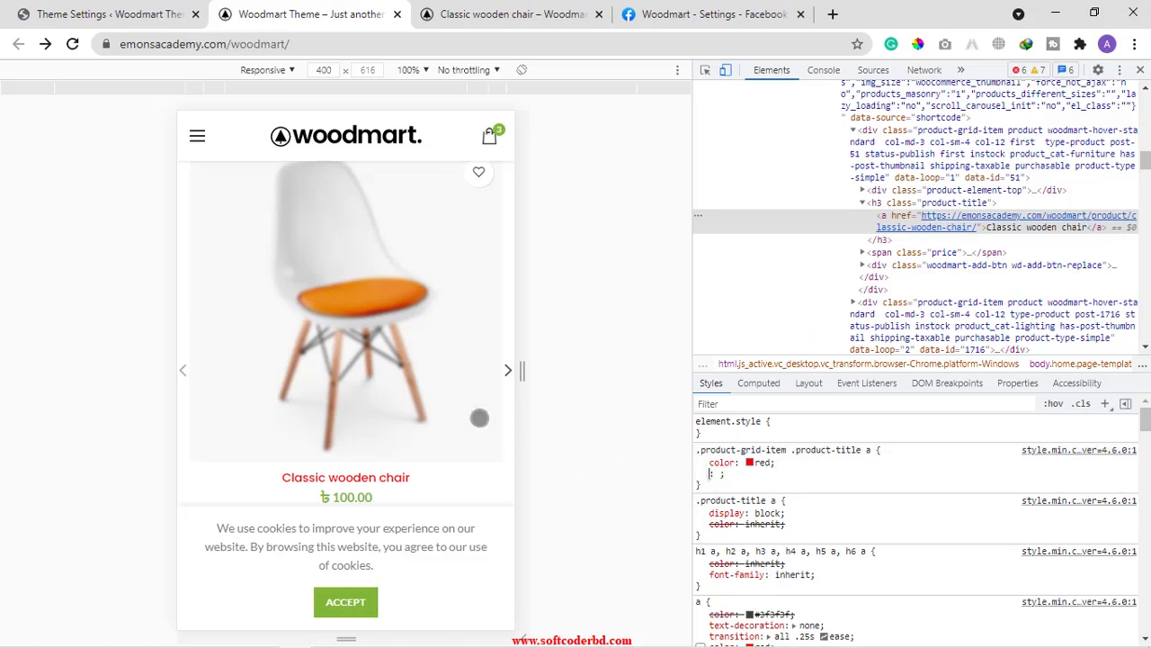
scroll(478, 417, down, 2)
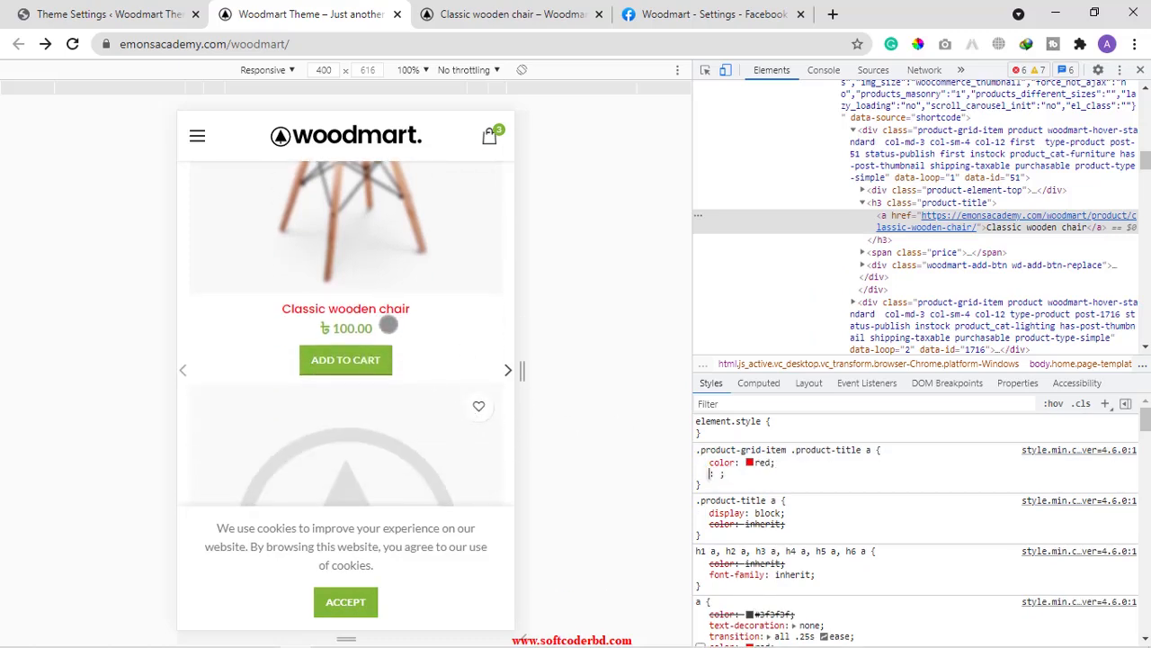
scroll(386, 322, down, 1)
scroll(388, 326, up, 2)
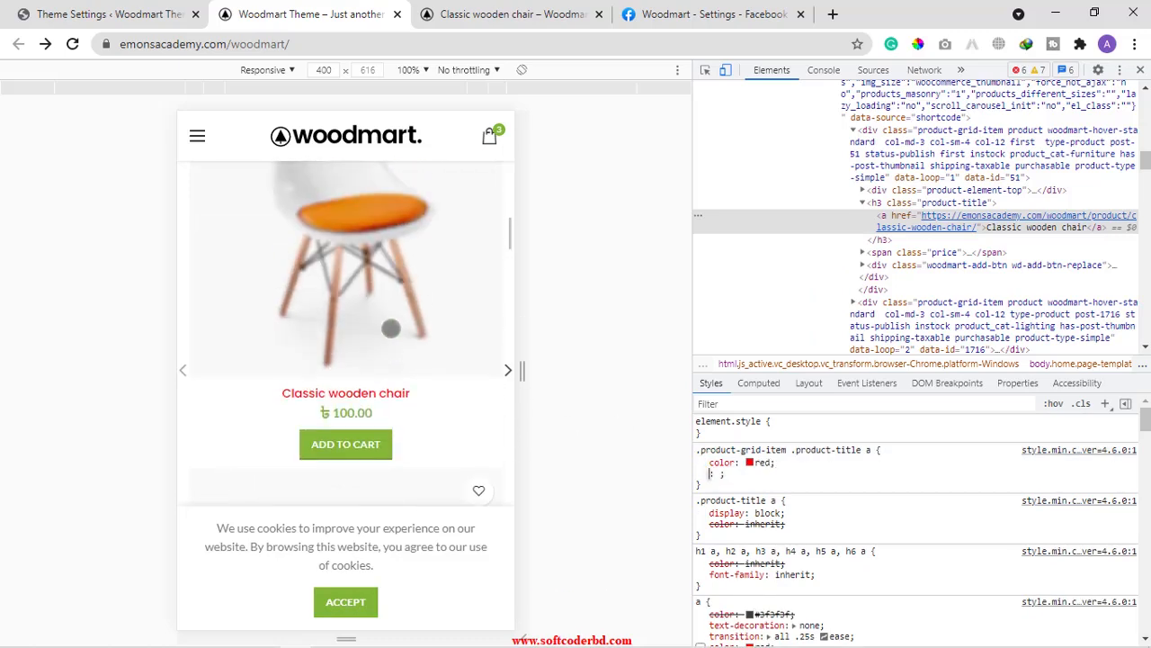
Change the .product-grid-item .product-title a color to black with the color picker
click(749, 464)
drag(845, 211, 836, 276)
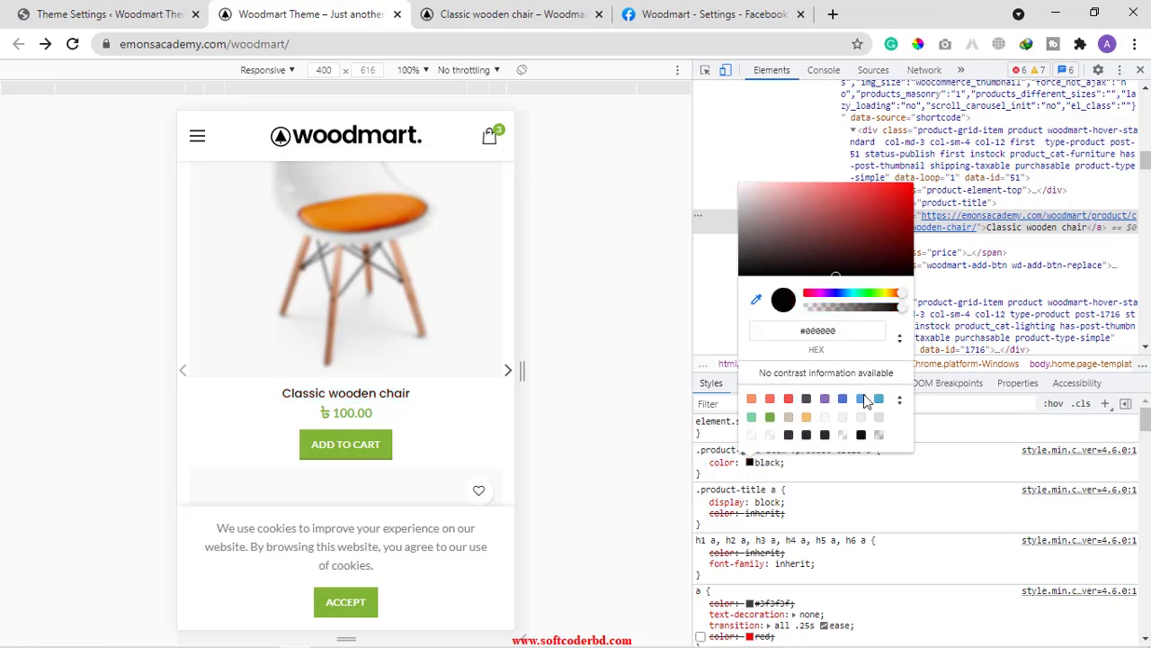
click(884, 489)
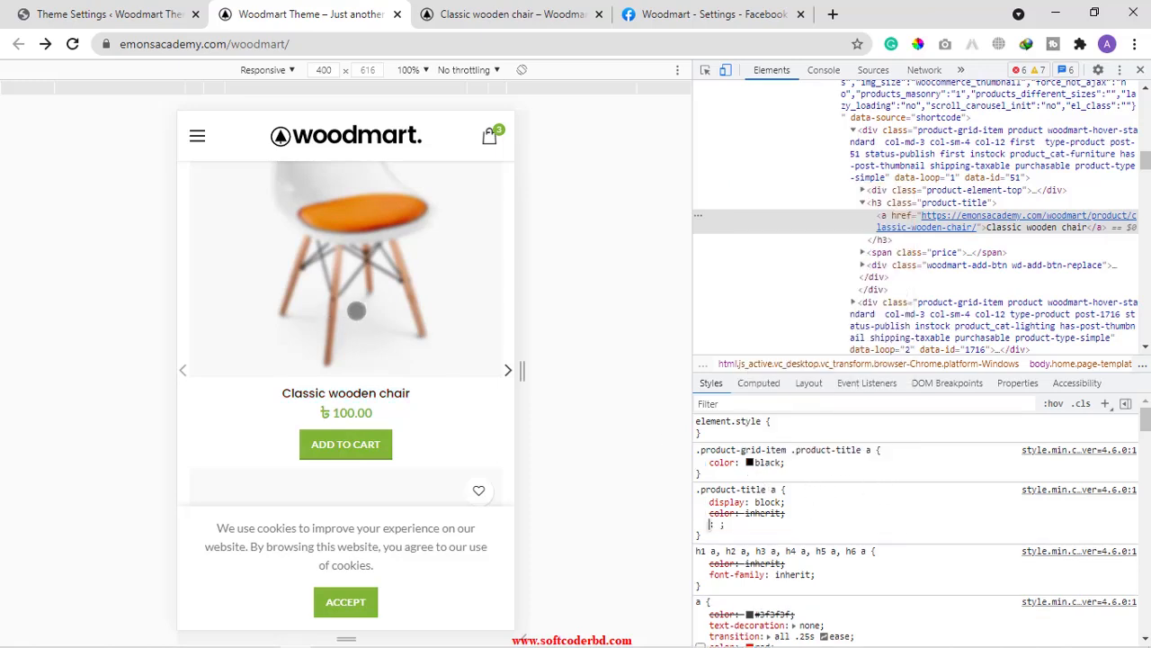
Change the .product-grid-item .product-title a color to bright green #15ff2f with the color picker
click(750, 463)
drag(834, 230, 901, 182)
click(869, 294)
click(910, 471)
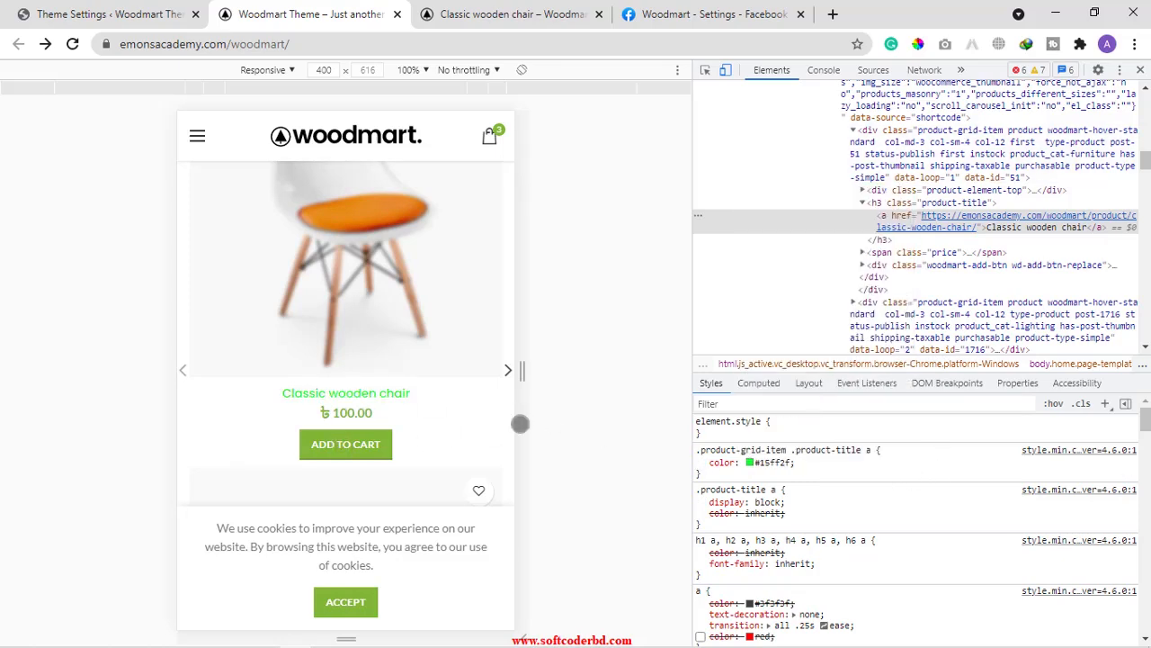
Change the .product-grid-item .product-title a color to turquoise #00d2c6 and check the other product titles in the preview
click(749, 462)
drag(910, 191, 938, 206)
drag(866, 294, 856, 295)
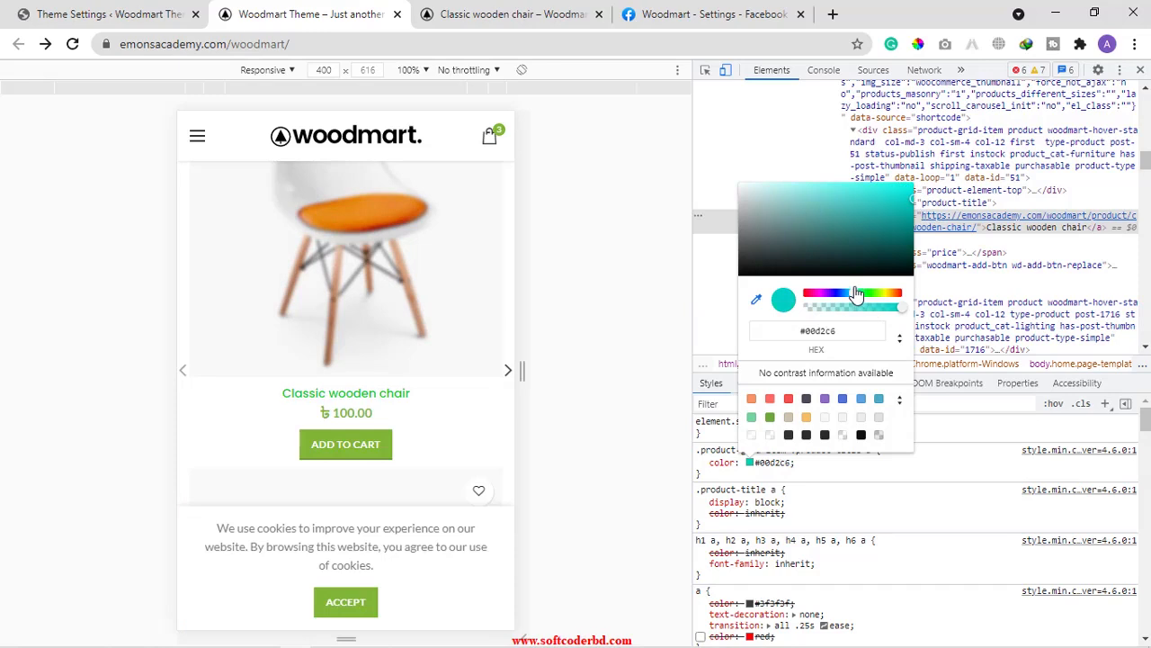
click(916, 418)
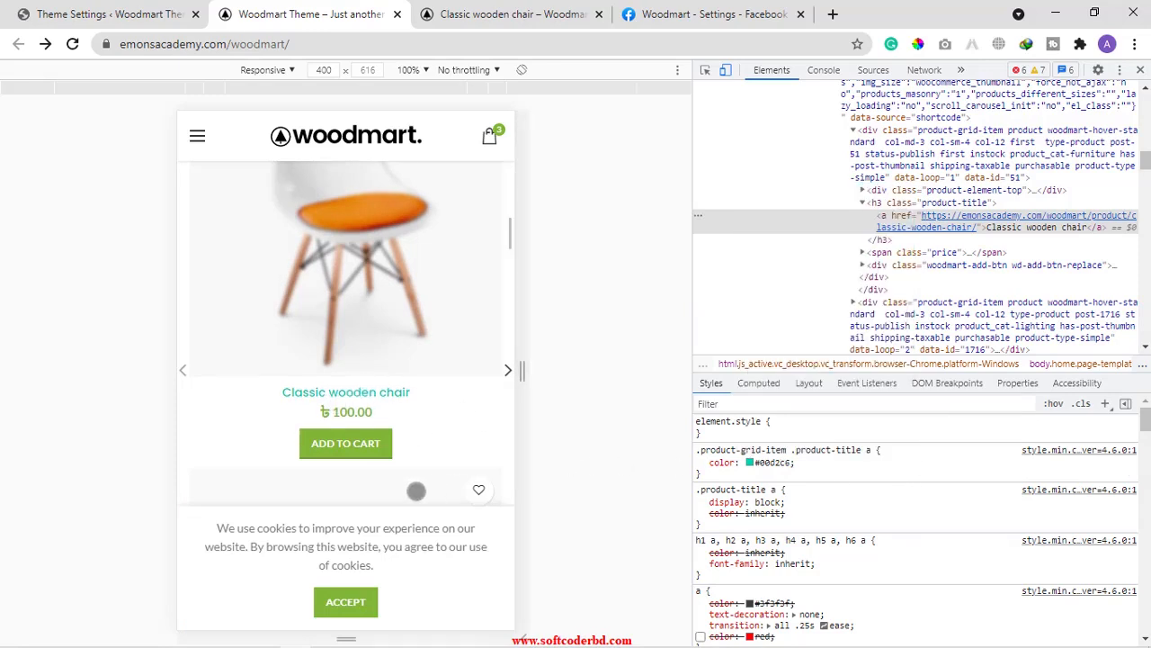
scroll(435, 491, down, 5)
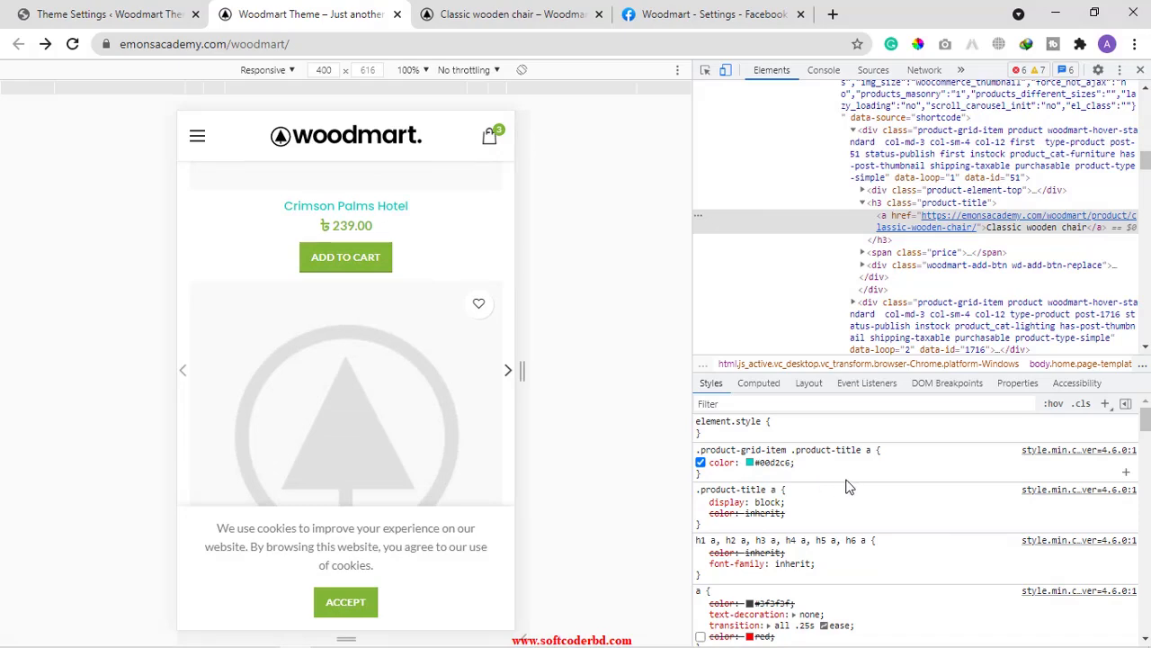
Copy the complete .product-grid-item .product-title a rule with its #00d2c6 color
mouse_move(696, 460)
mouse_down()
mouse_move(699, 450)
mouse_move(716, 464)
mouse_move(699, 449)
mouse_up()
key(ctrl+c)
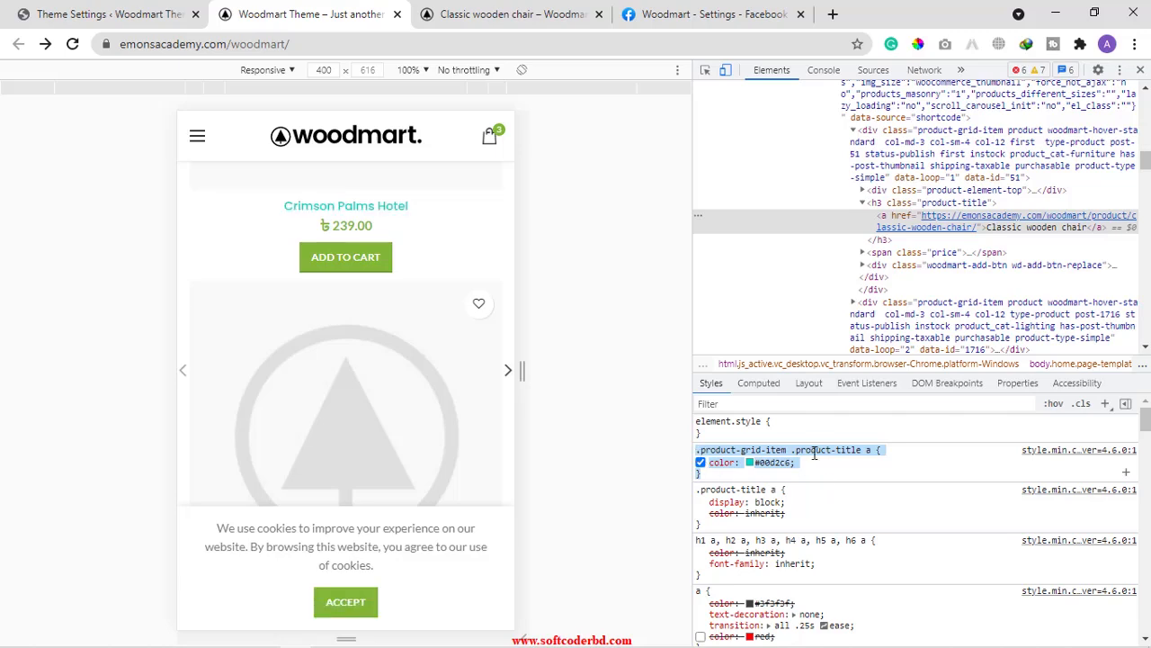
Close the developer tools and reload the store's home page to drop the temporary style edits
click(1135, 76)
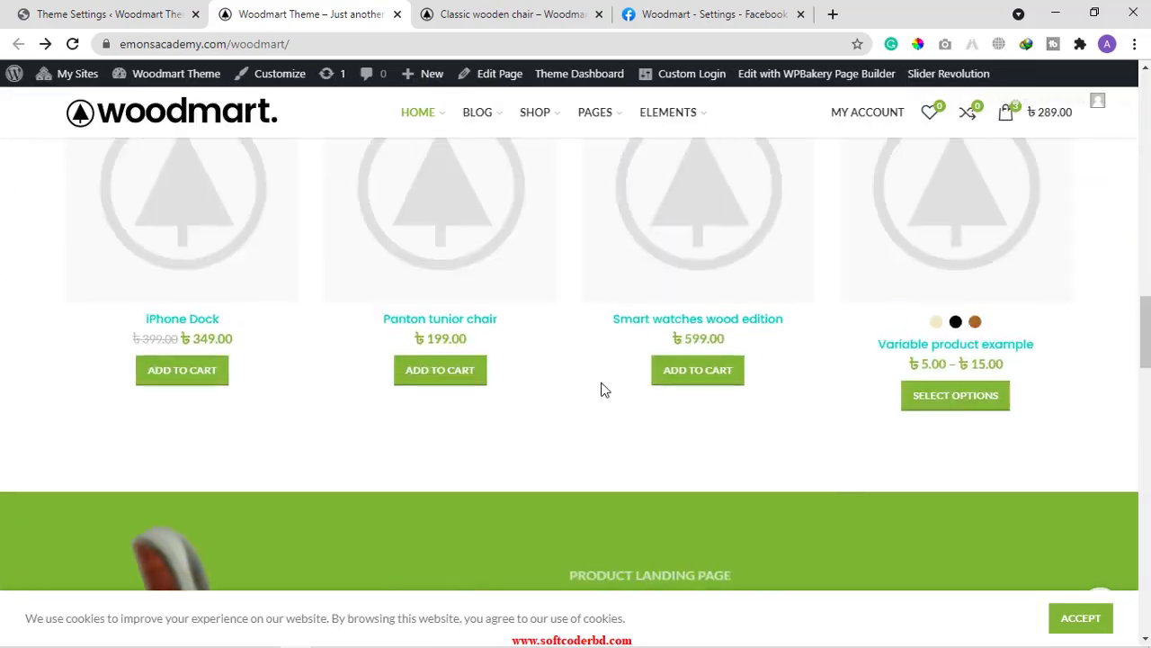
scroll(385, 277, up, 3)
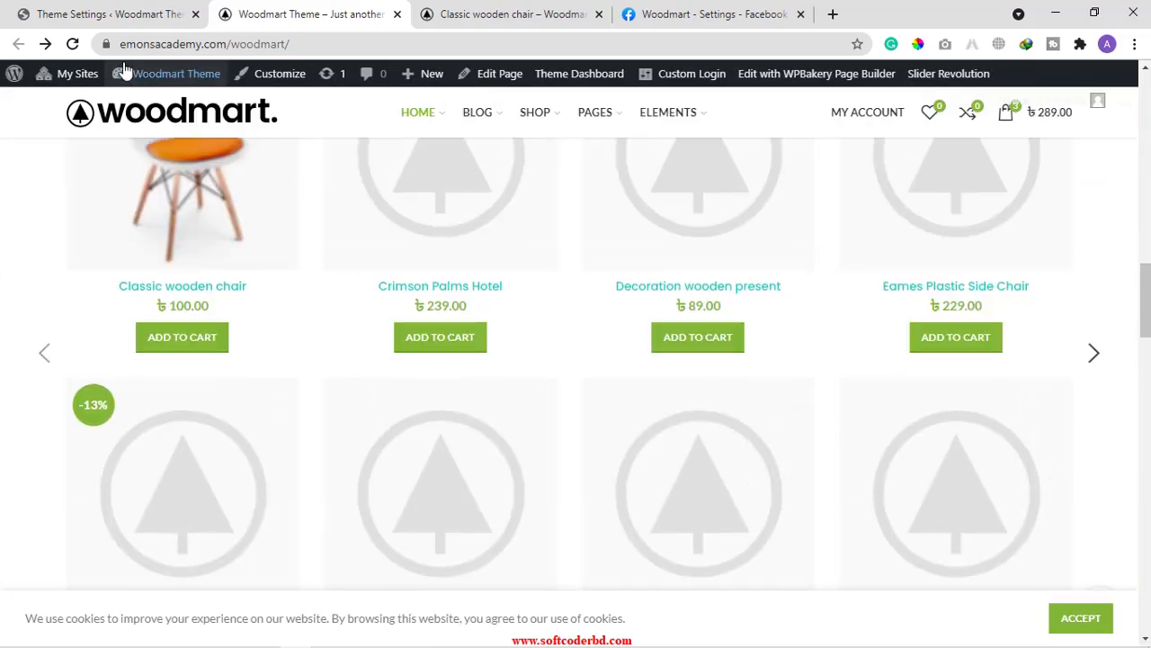
click(74, 45)
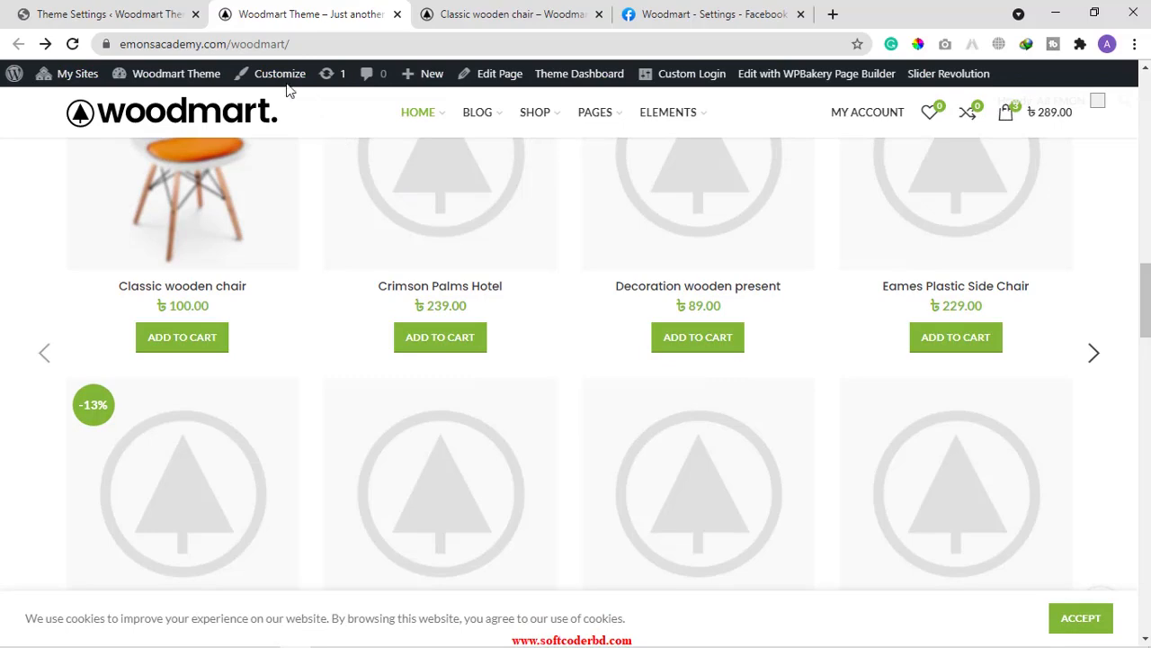
Paste the copied product title rule into Global Custom CSS in the theme settings and save the options
click(34, 7)
click(218, 311)
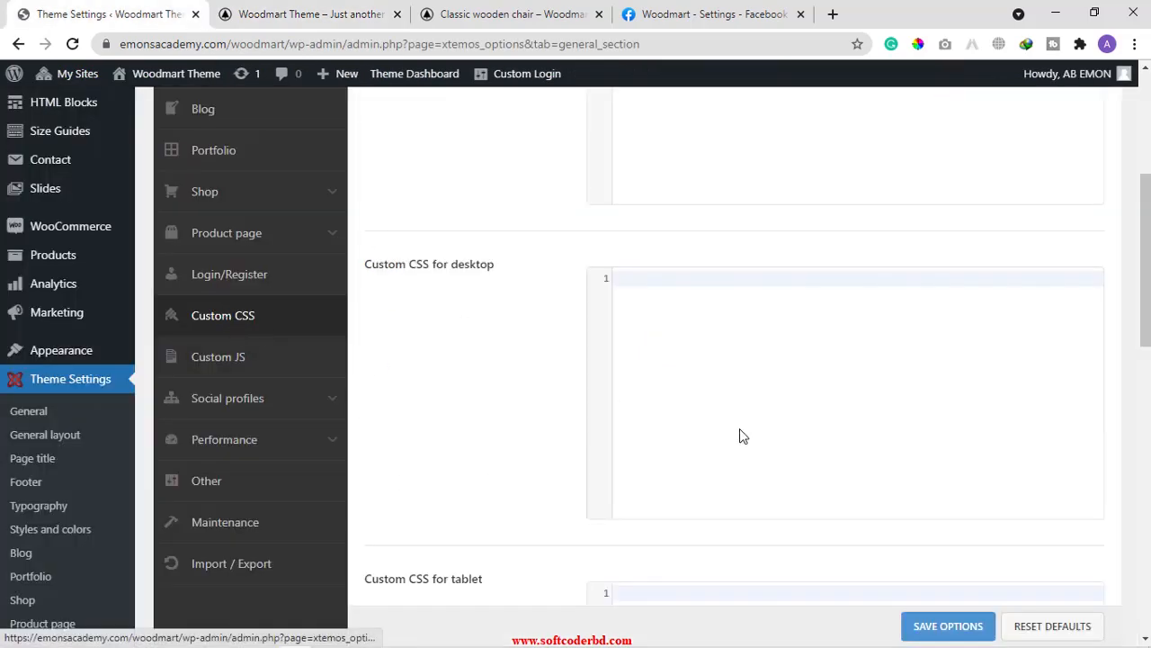
scroll(628, 352, down, 3)
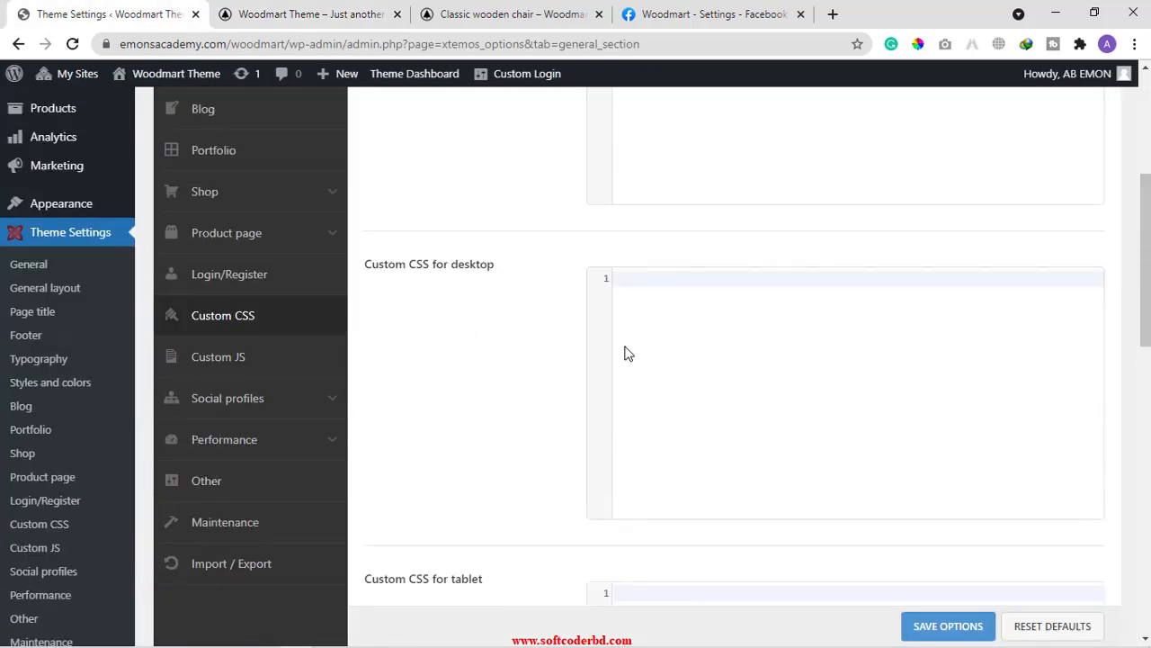
scroll(607, 423, down, 2)
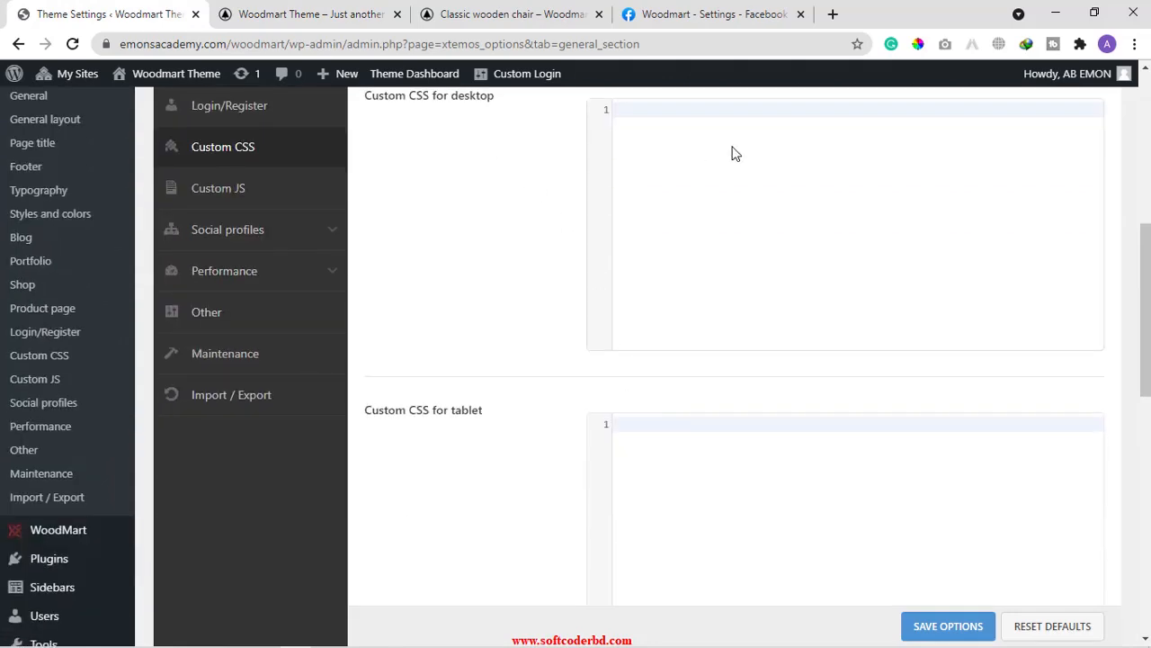
scroll(730, 154, down, 6)
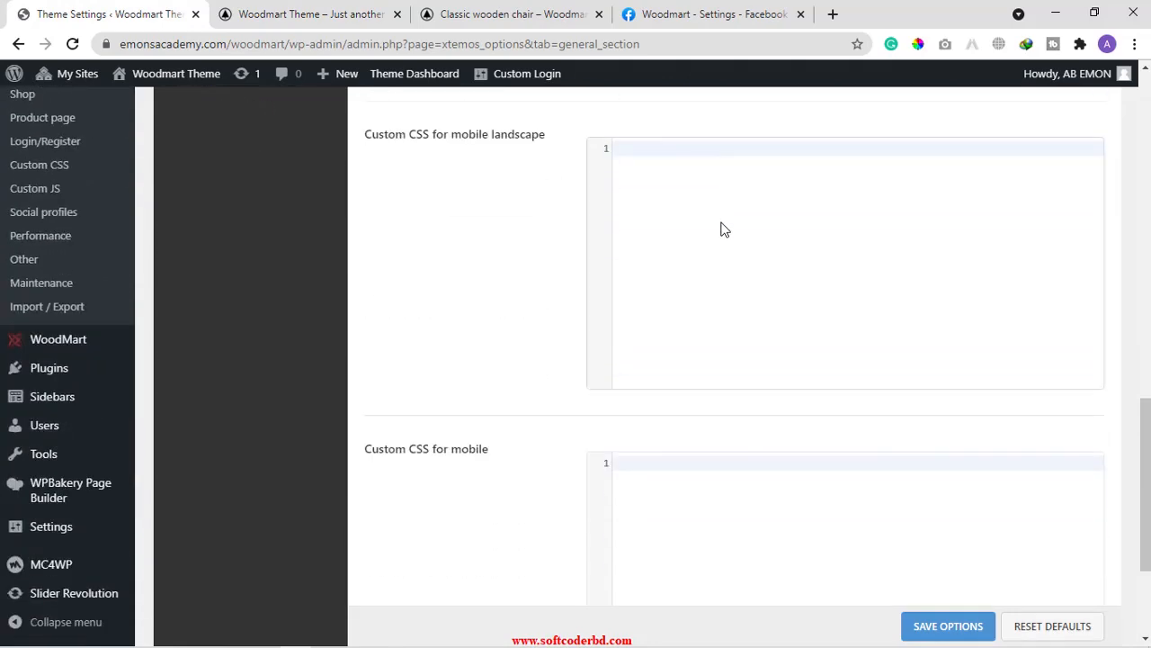
scroll(724, 229, down, 2)
scroll(711, 231, up, 11)
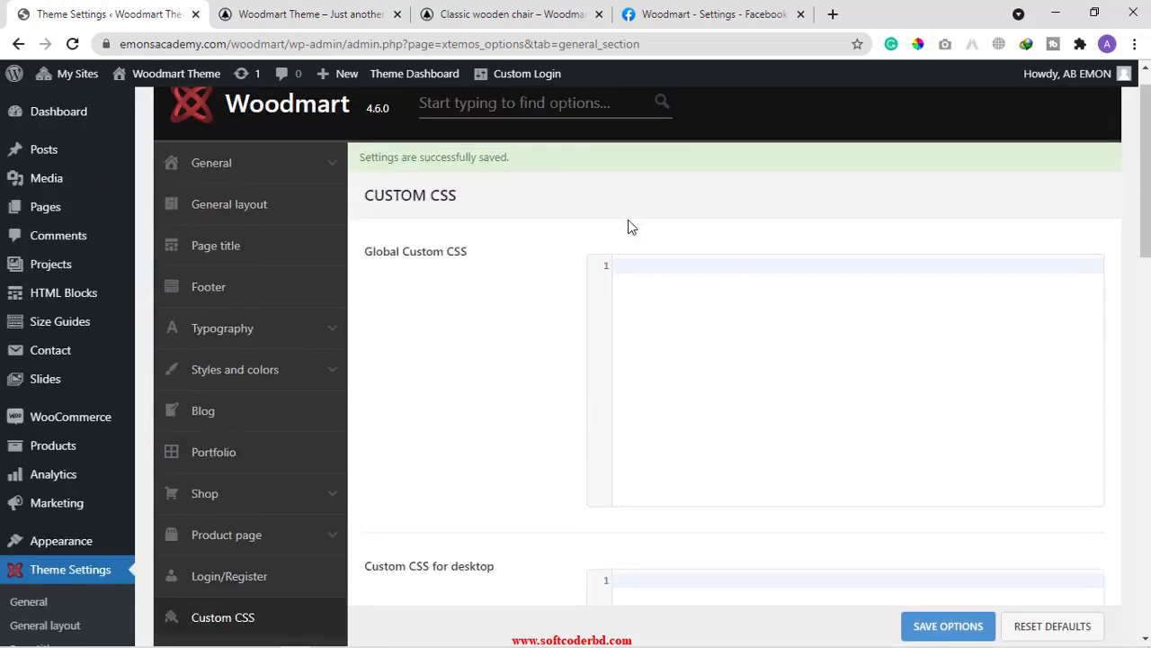
click(653, 305)
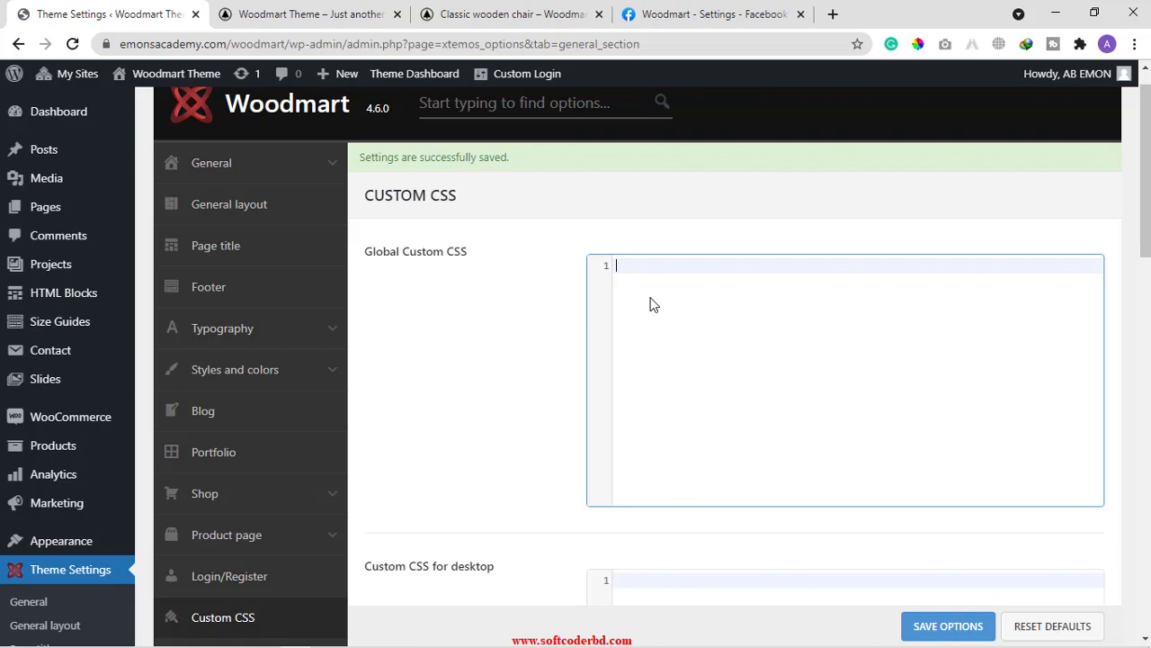
key(ctrl+v)
click(945, 627)
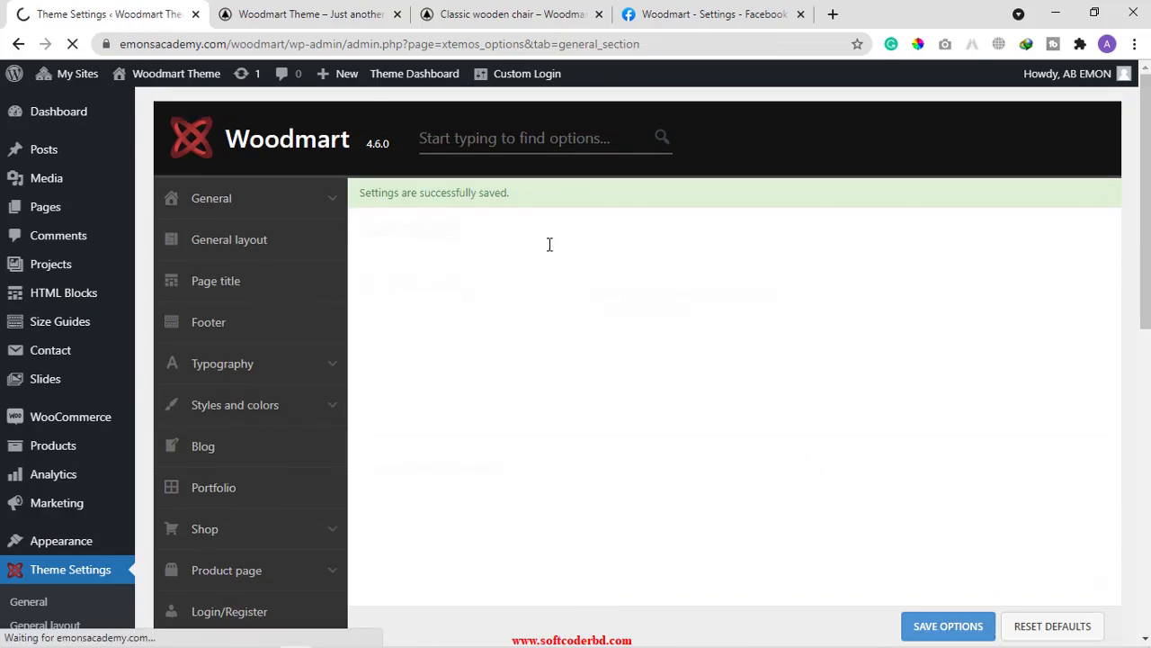
Reload the store's home page to check the product title color, and return to the theme settings
click(296, 15)
click(75, 46)
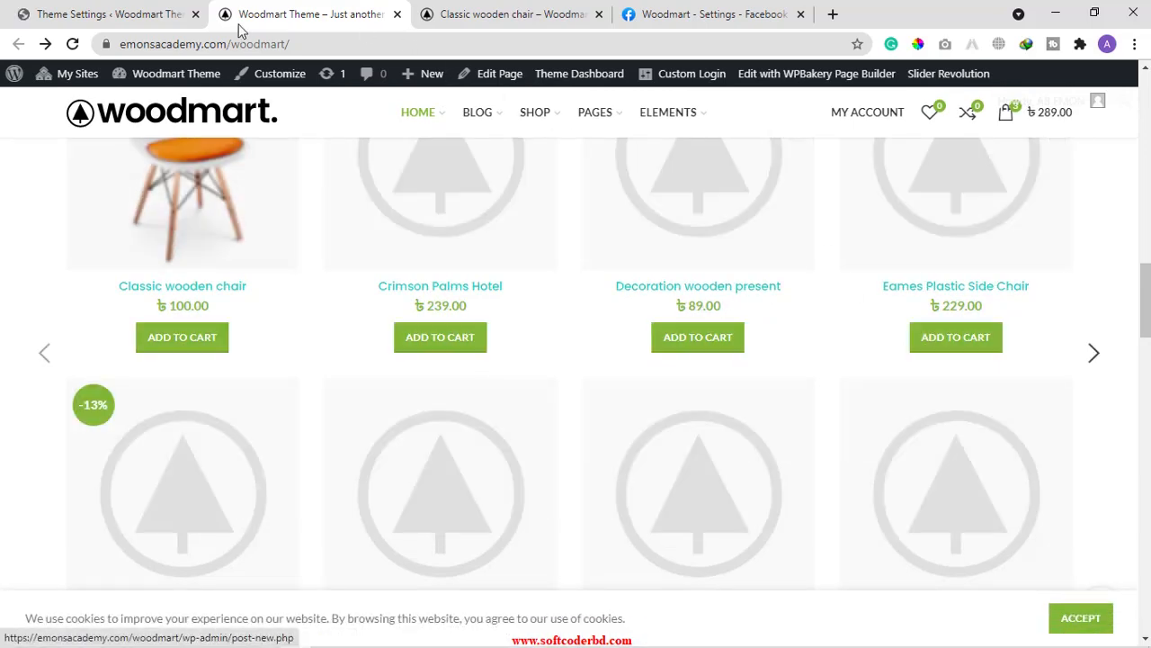
click(183, 12)
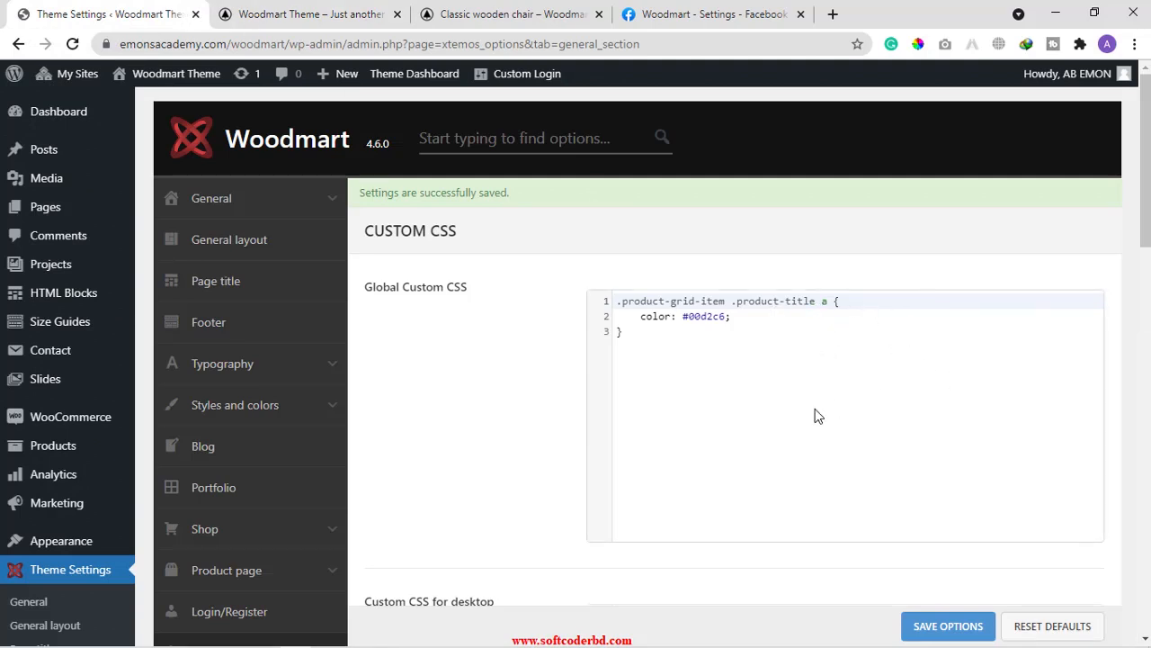
Open the Social profiles settings and try Sticky social links on, switching it back off after viewing its options
scroll(807, 413, down, 1)
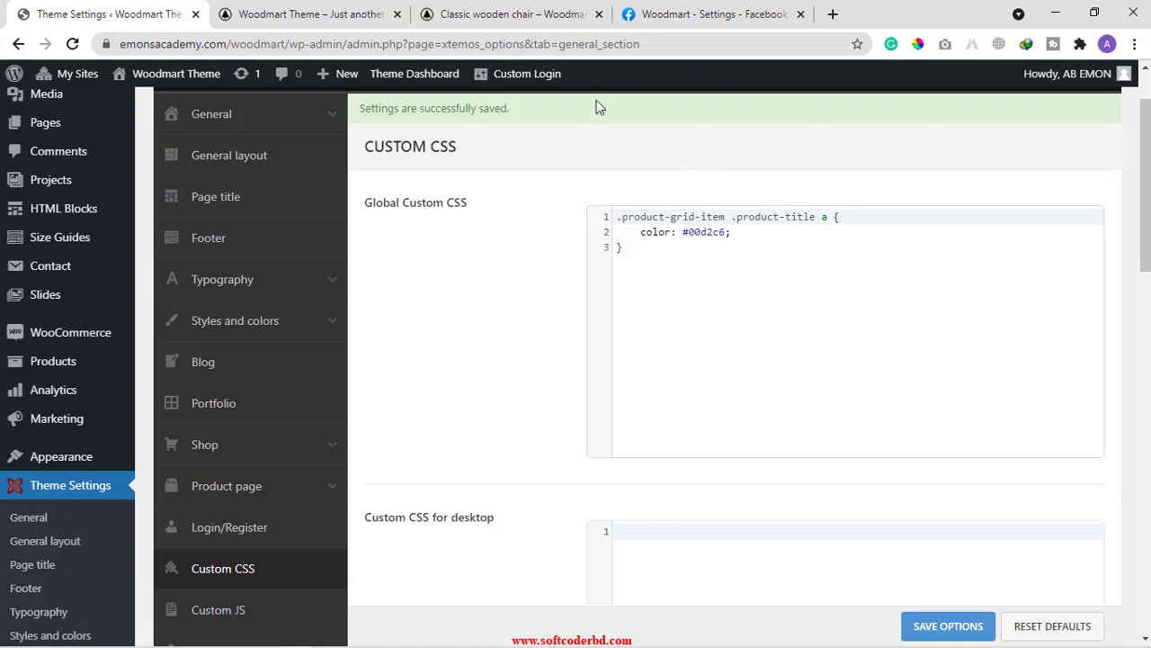
scroll(710, 454, down, 3)
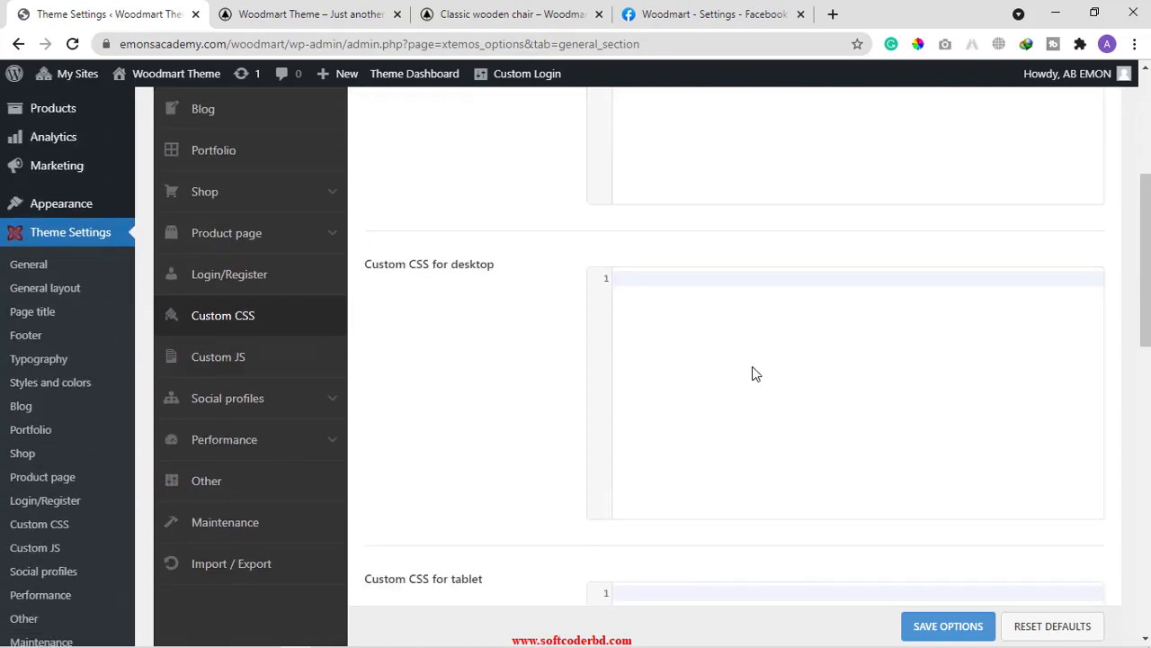
click(233, 404)
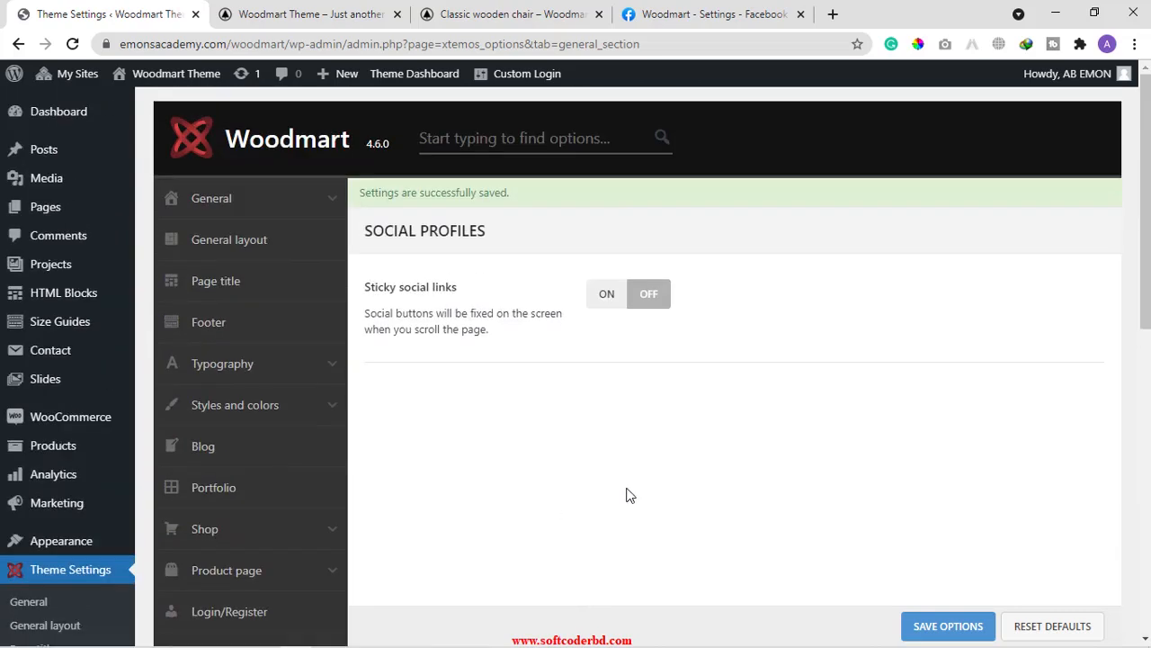
click(589, 306)
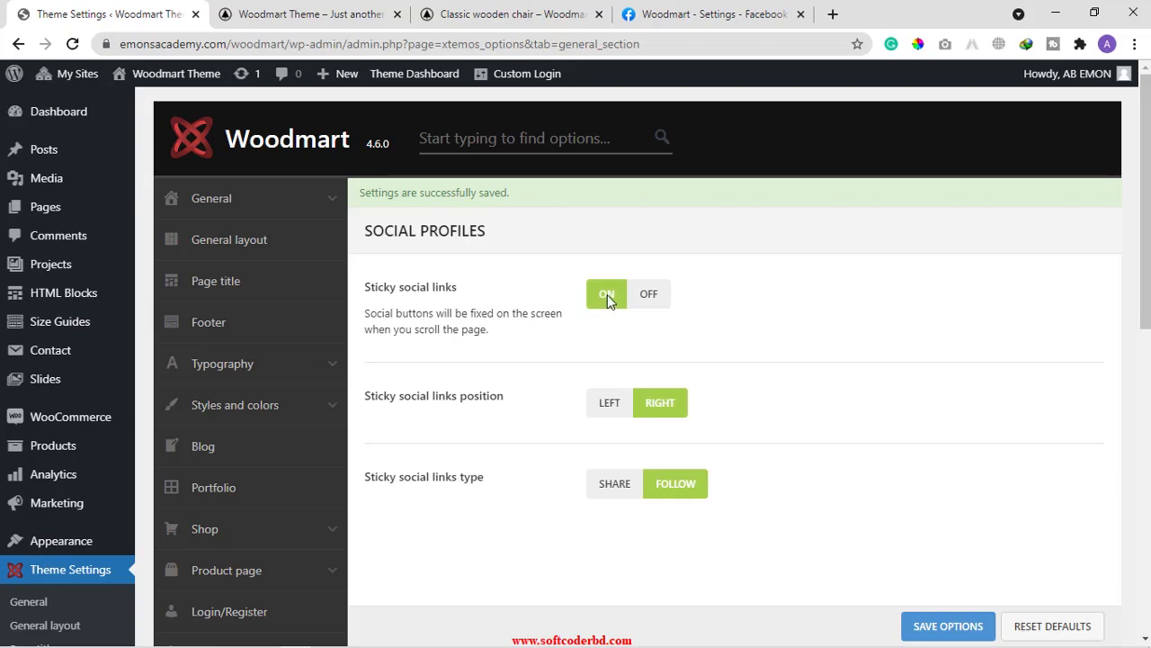
click(663, 300)
Open the Links to social profiles settings and examine the link fields for each social network
scroll(291, 548, down, 5)
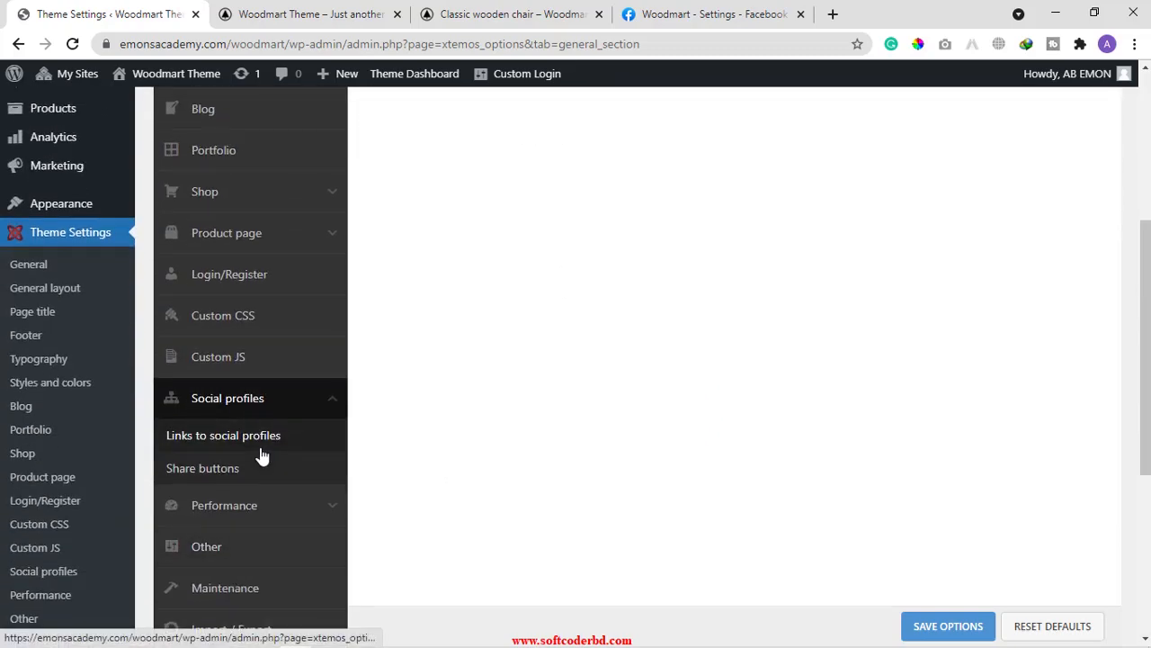
click(259, 450)
scroll(895, 571, up, 2)
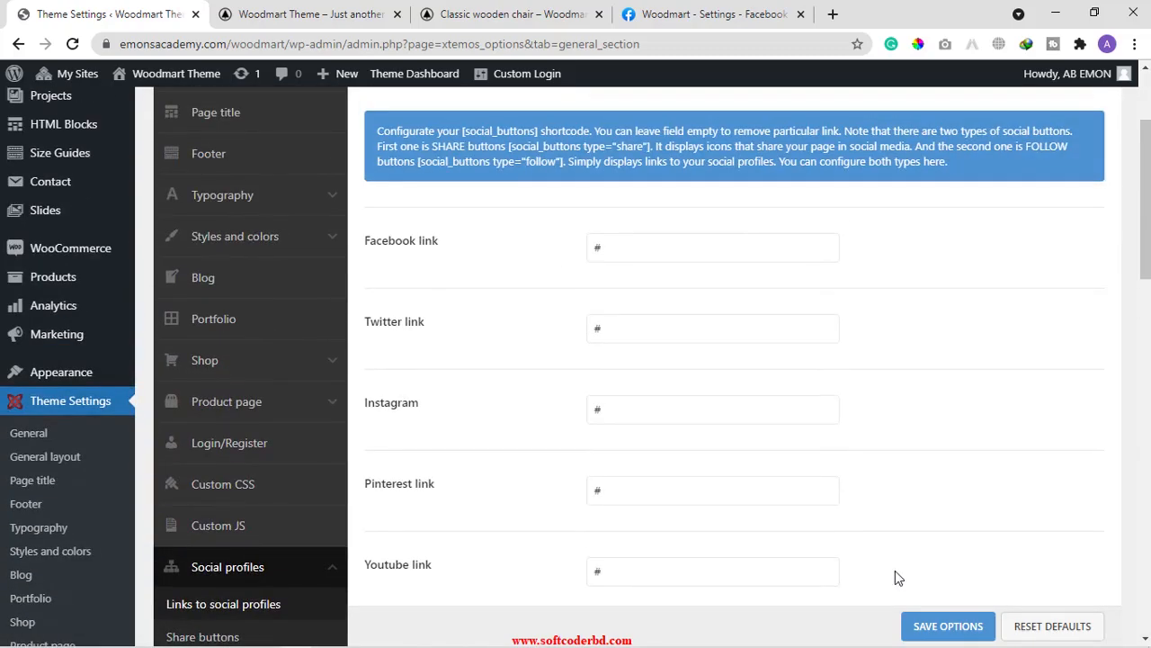
double_click(649, 255)
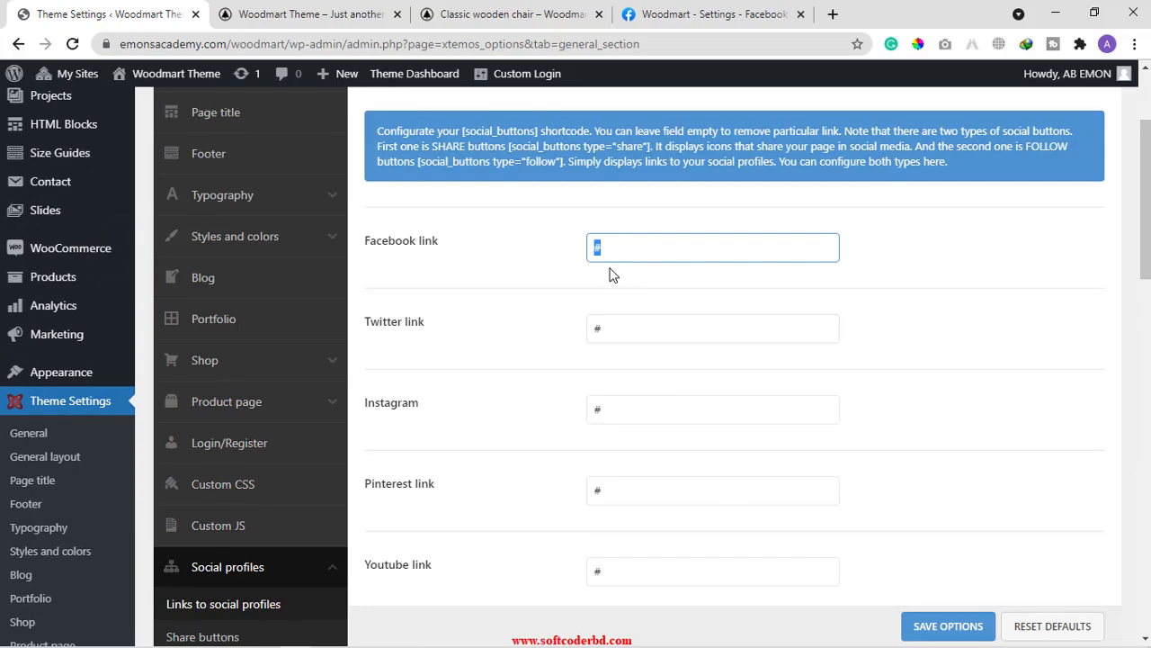
scroll(517, 329, down, 4)
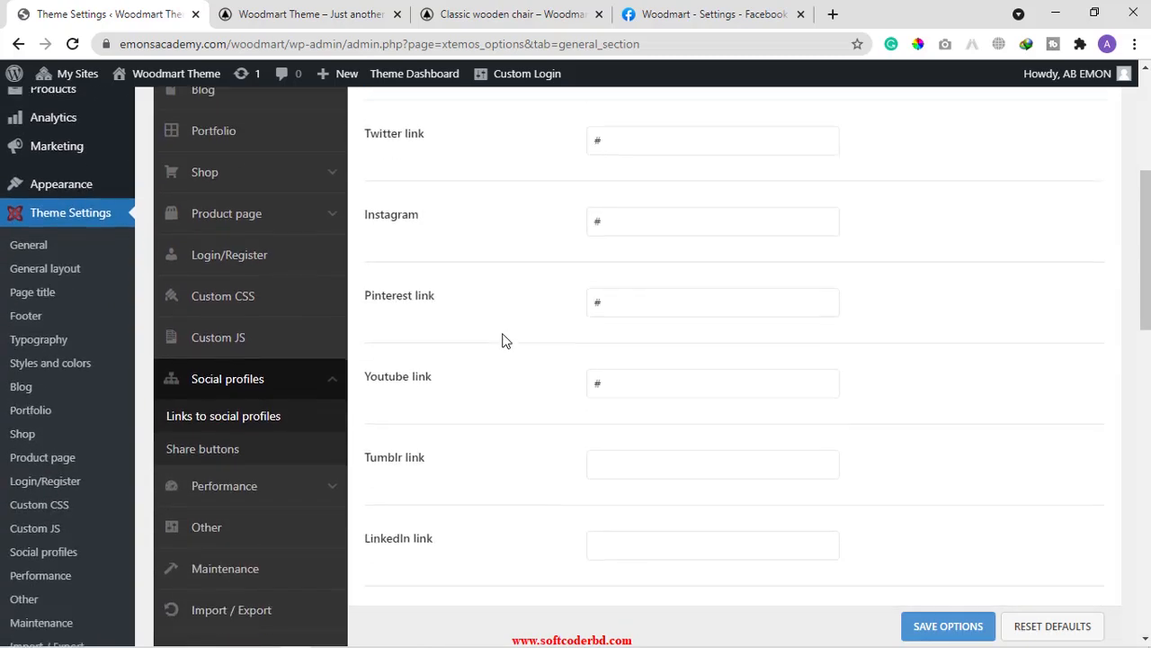
scroll(517, 270, down, 6)
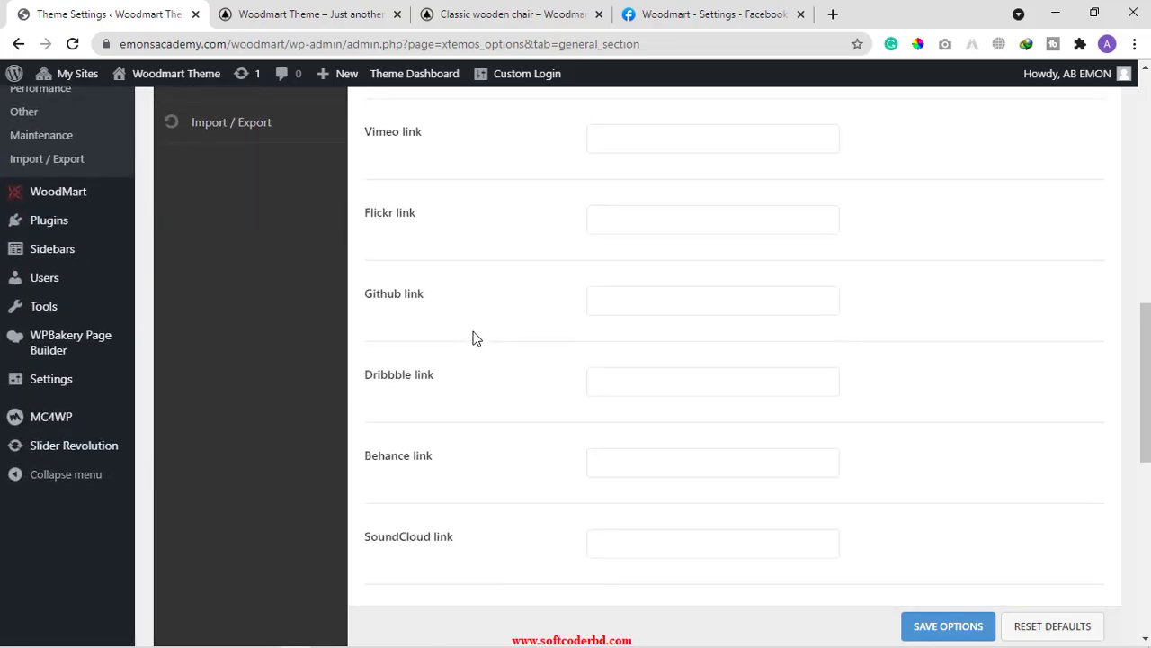
scroll(646, 346, down, 5)
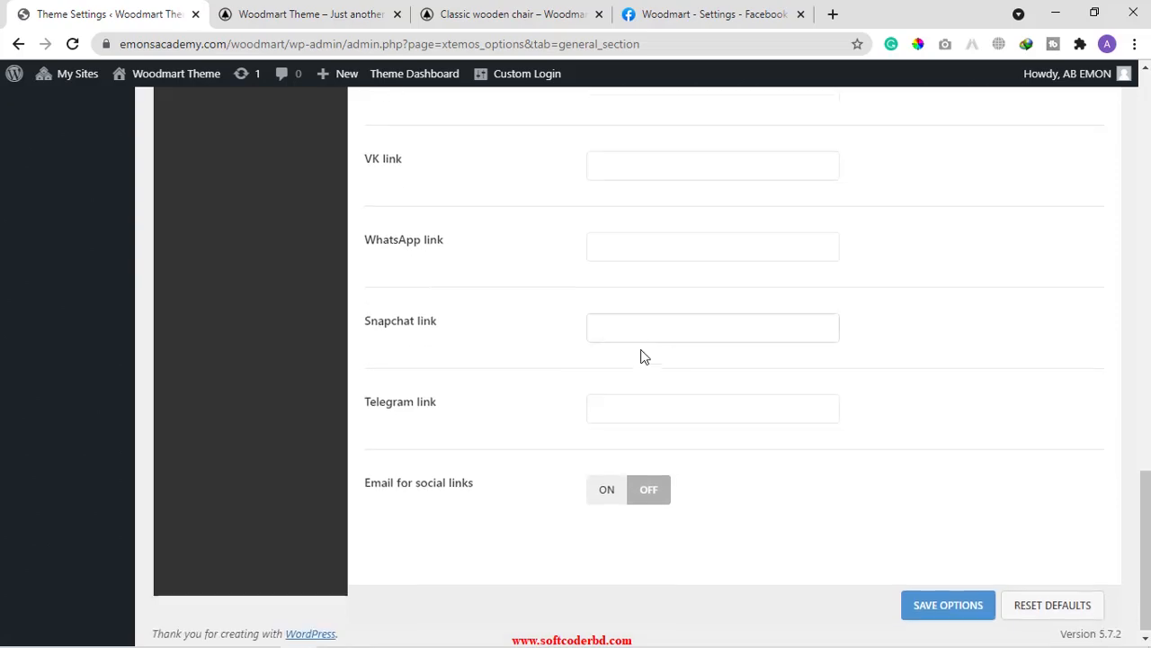
scroll(633, 357, up, 15)
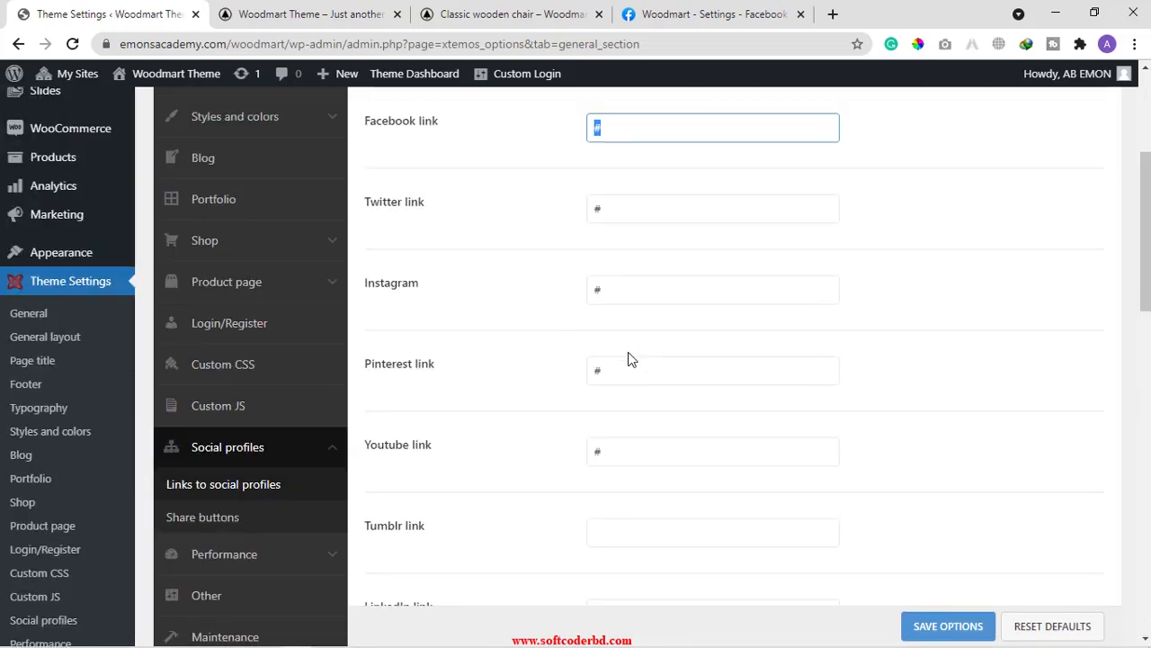
scroll(630, 315, down, 6)
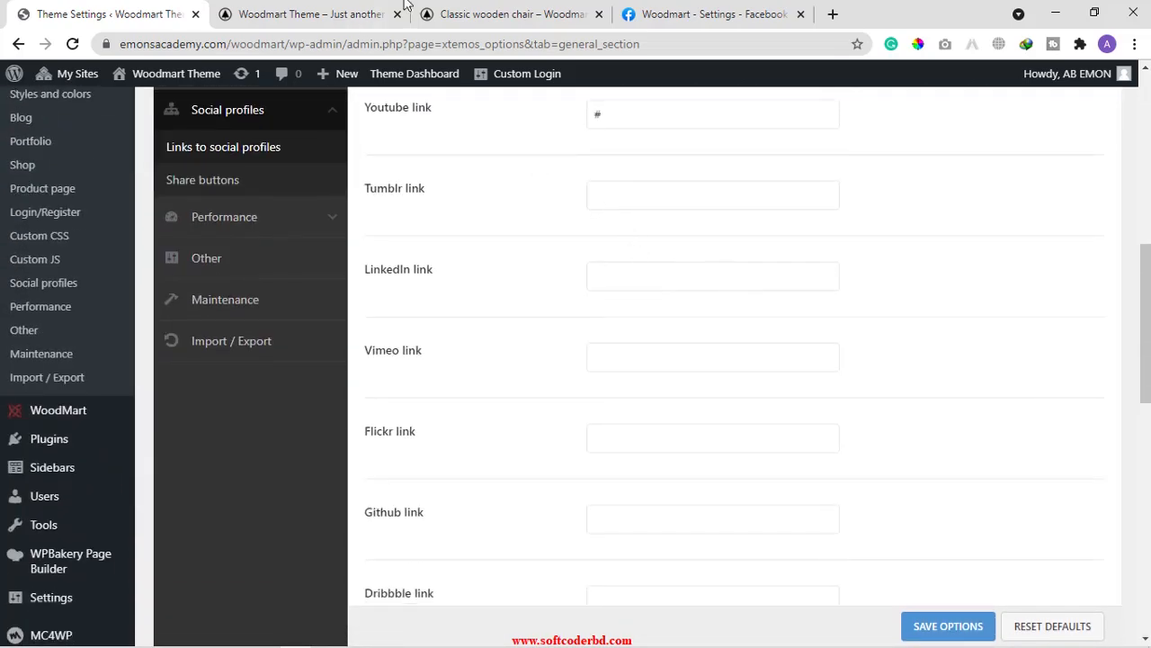
Check the Follow icons on the Classic wooden chair product page and return to the theme settings
click(503, 14)
scroll(730, 488, down, 2)
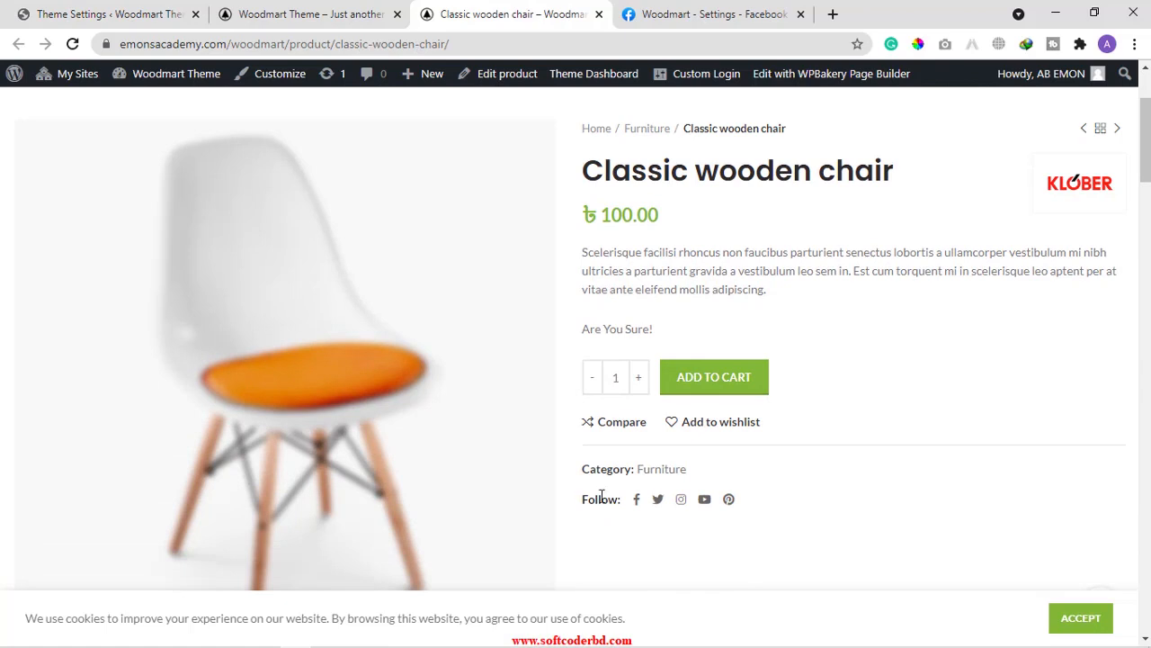
click(310, 13)
click(123, 7)
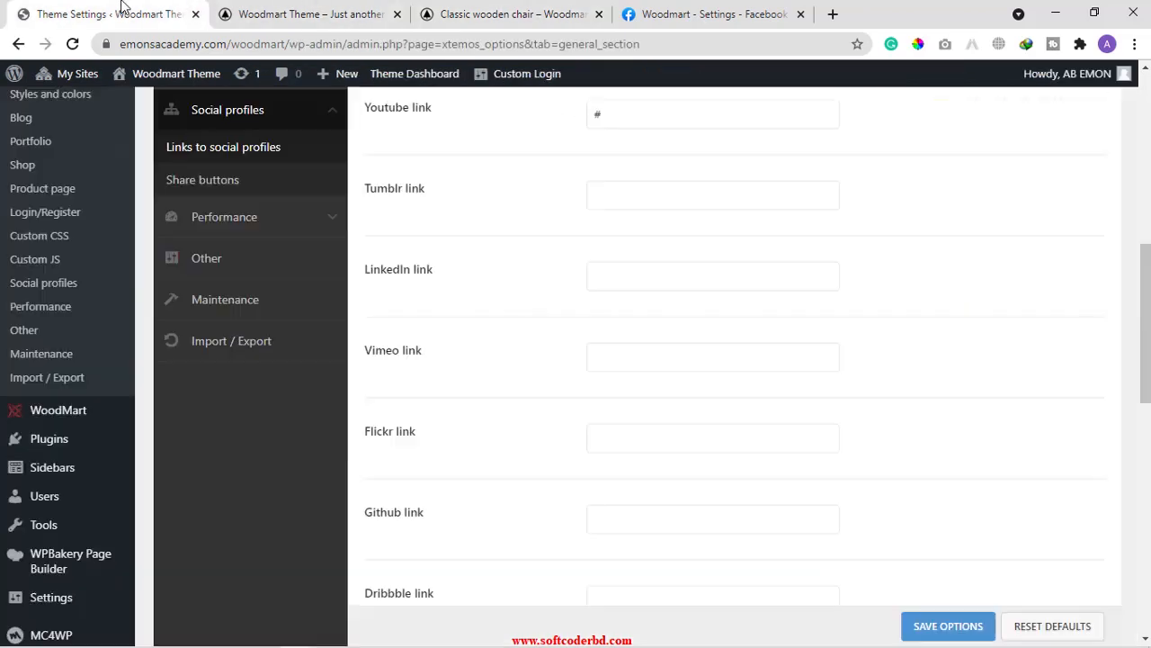
Open the Performance settings and examine the minified CSS, minified JS and Combine JS files options
click(288, 218)
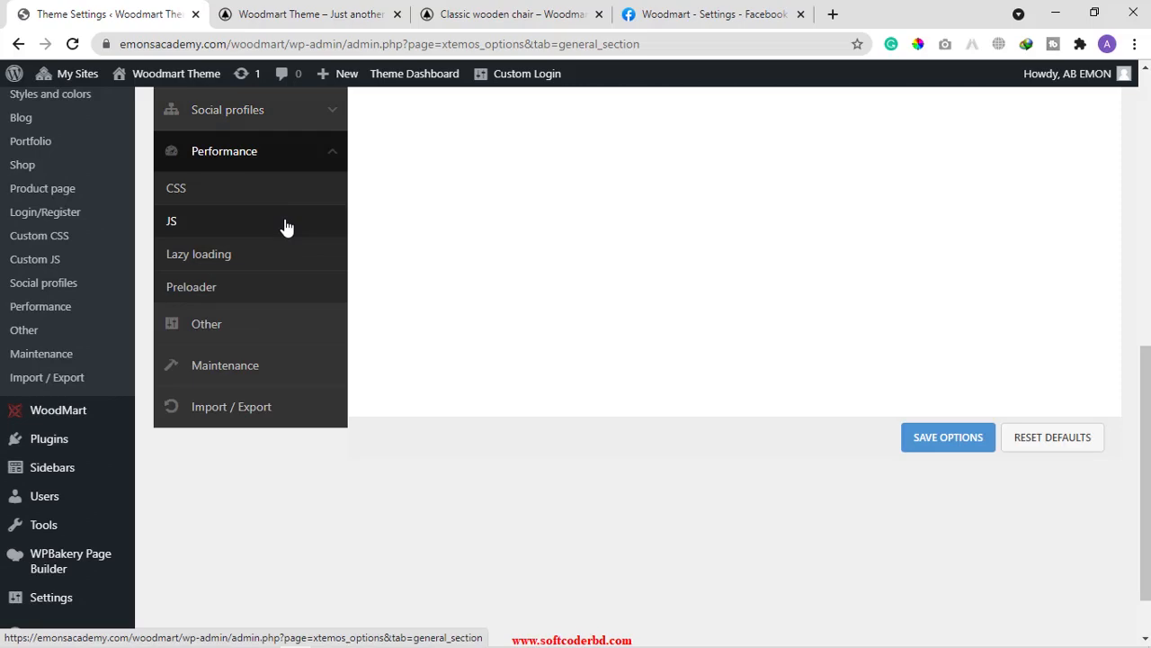
scroll(674, 557, up, 10)
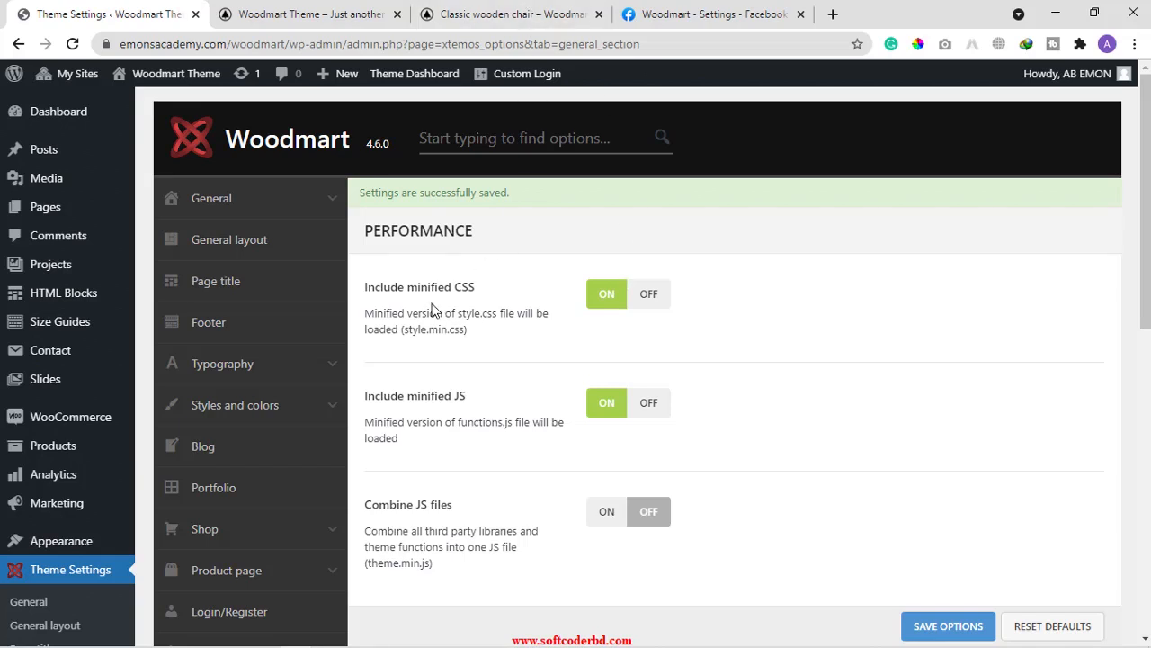
scroll(462, 394, down, 4)
scroll(519, 264, up, 3)
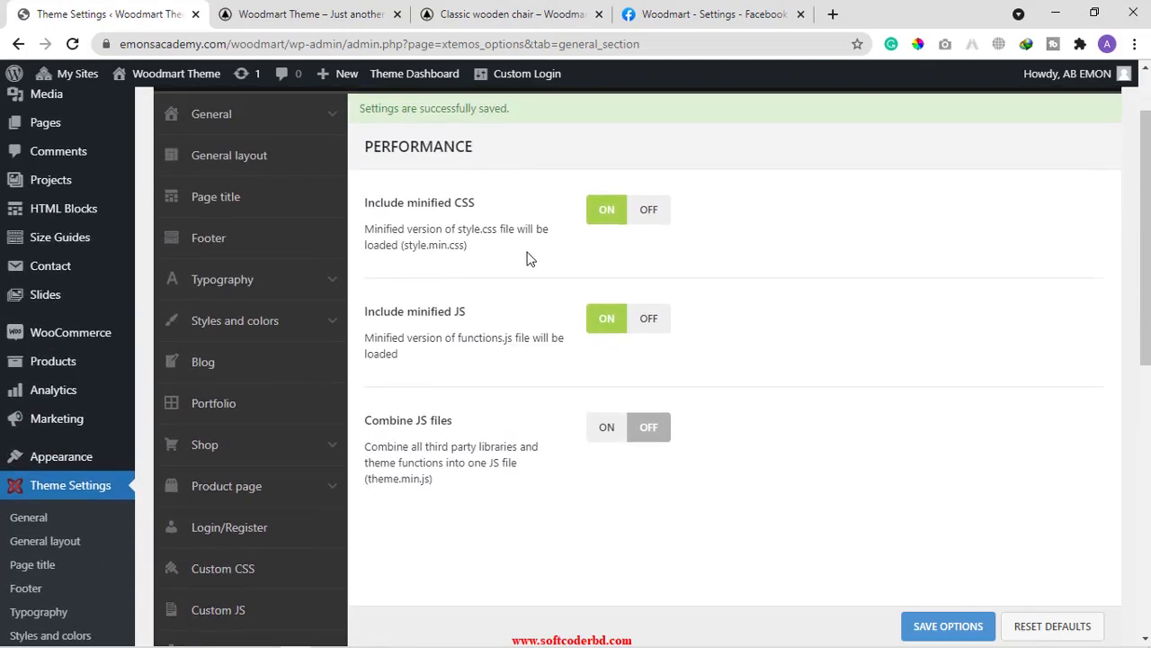
scroll(586, 278, down, 2)
scroll(587, 278, down, 1)
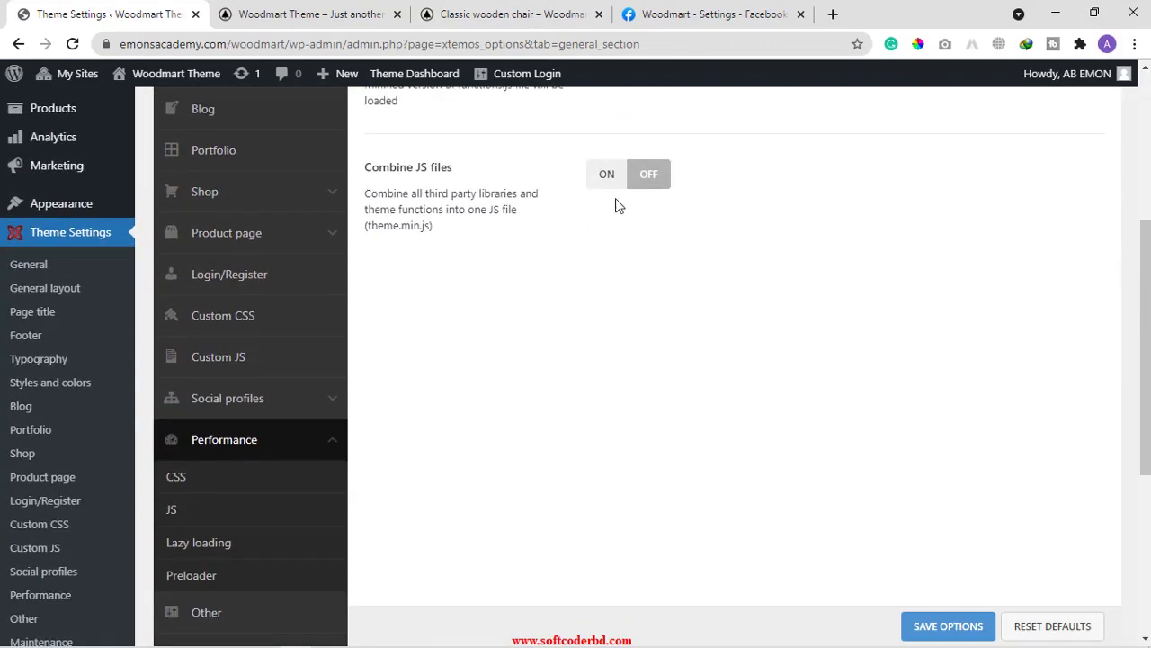
scroll(244, 534, down, 2)
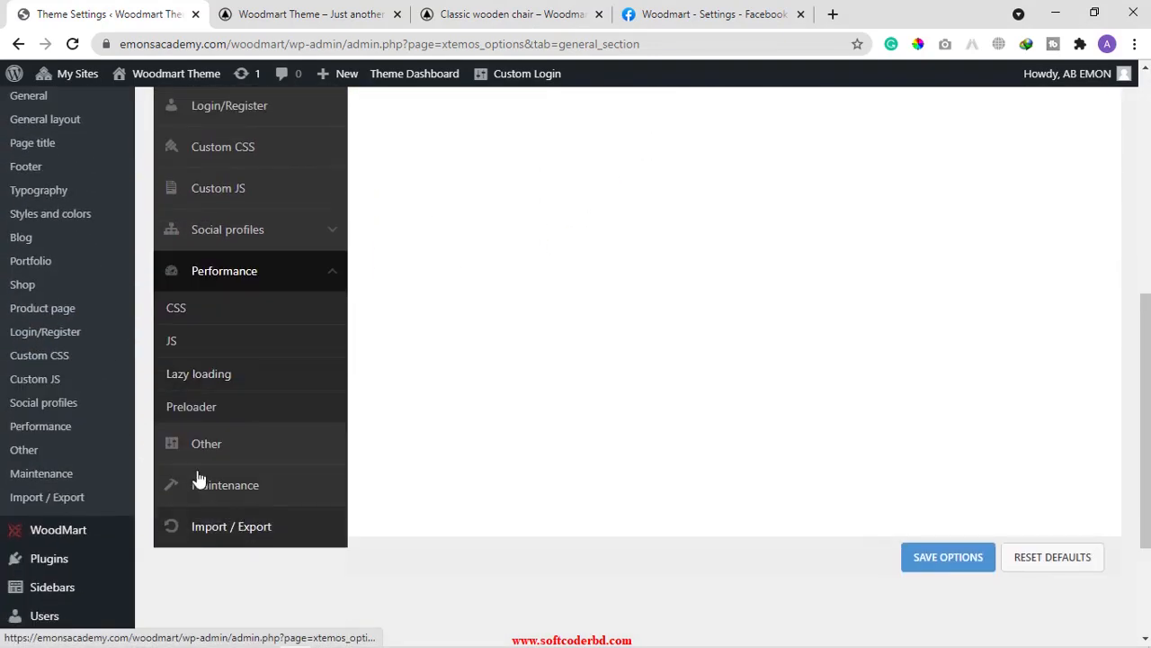
Open the Lazy loading settings and review the image loading, appearance effect and placeholder options
click(223, 376)
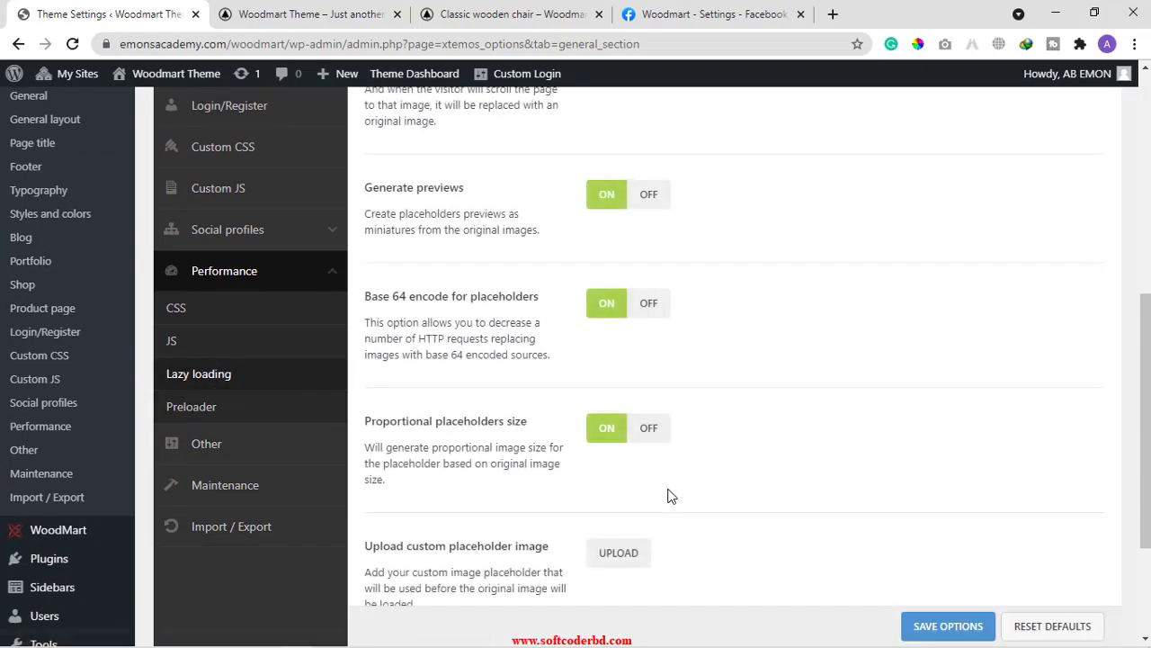
scroll(668, 495, up, 3)
scroll(667, 495, up, 2)
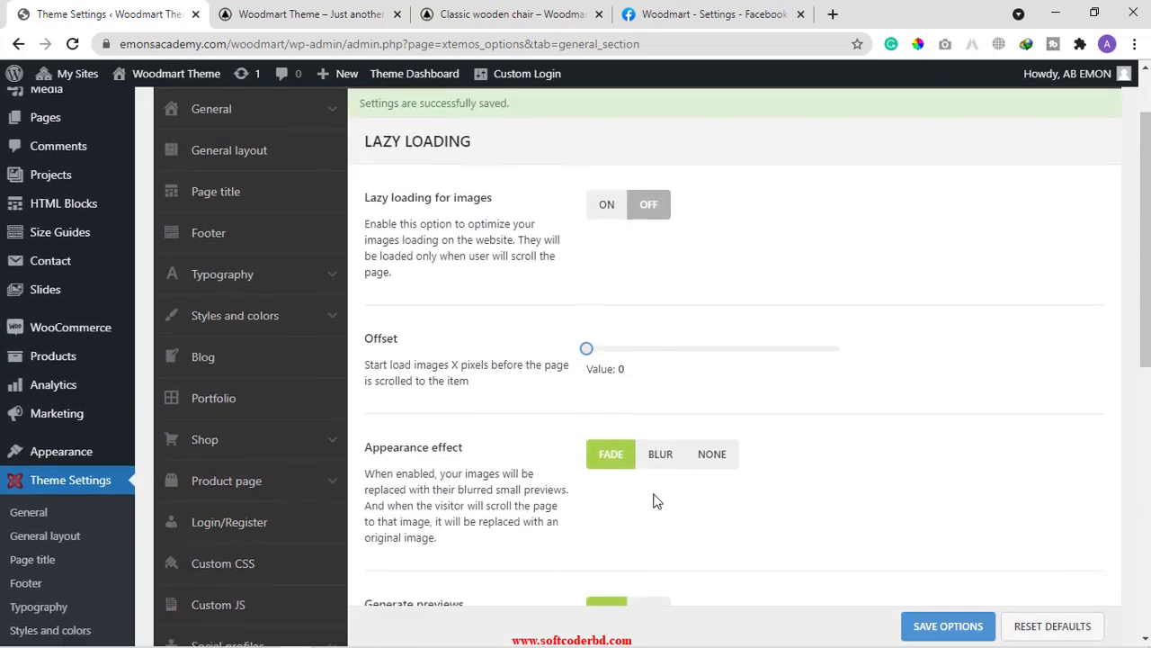
scroll(661, 500, down, 7)
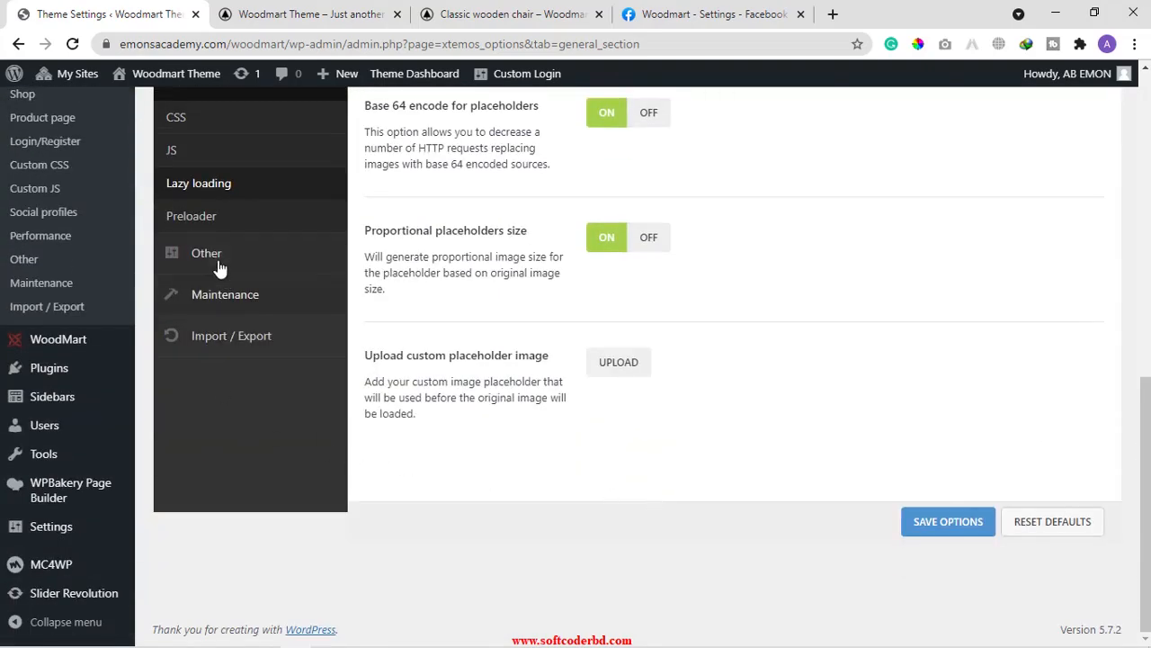
Enable the preloader in the Preloader settings, use slide-fashing-2.jpg as its animated image, and save the options
click(219, 224)
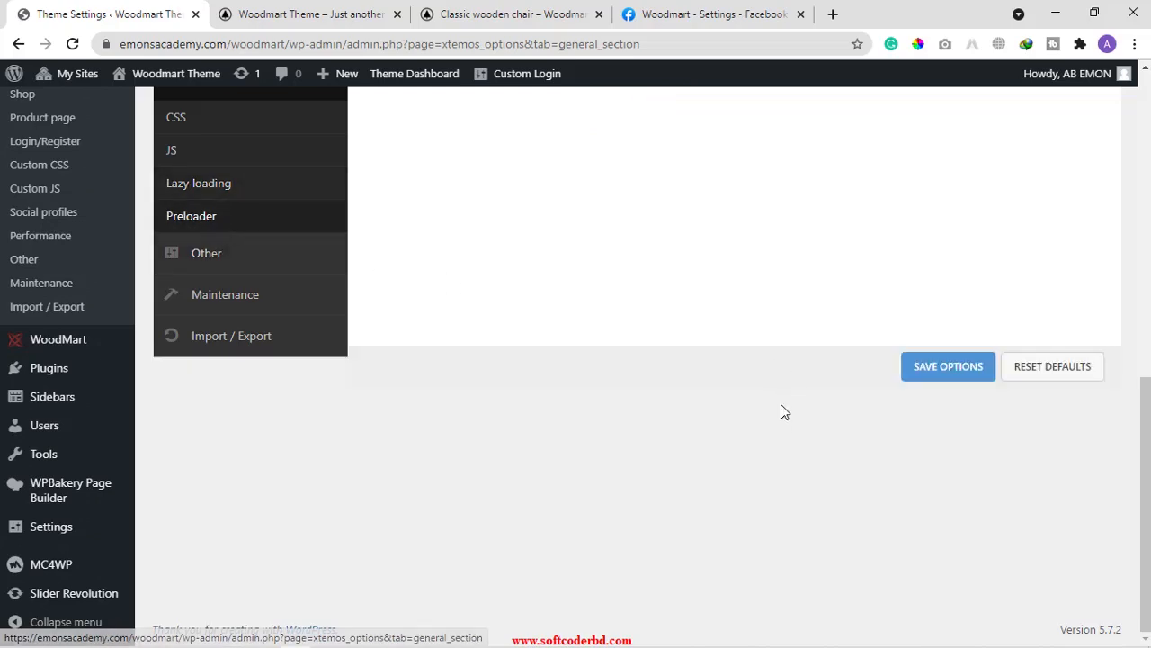
scroll(753, 431, up, 7)
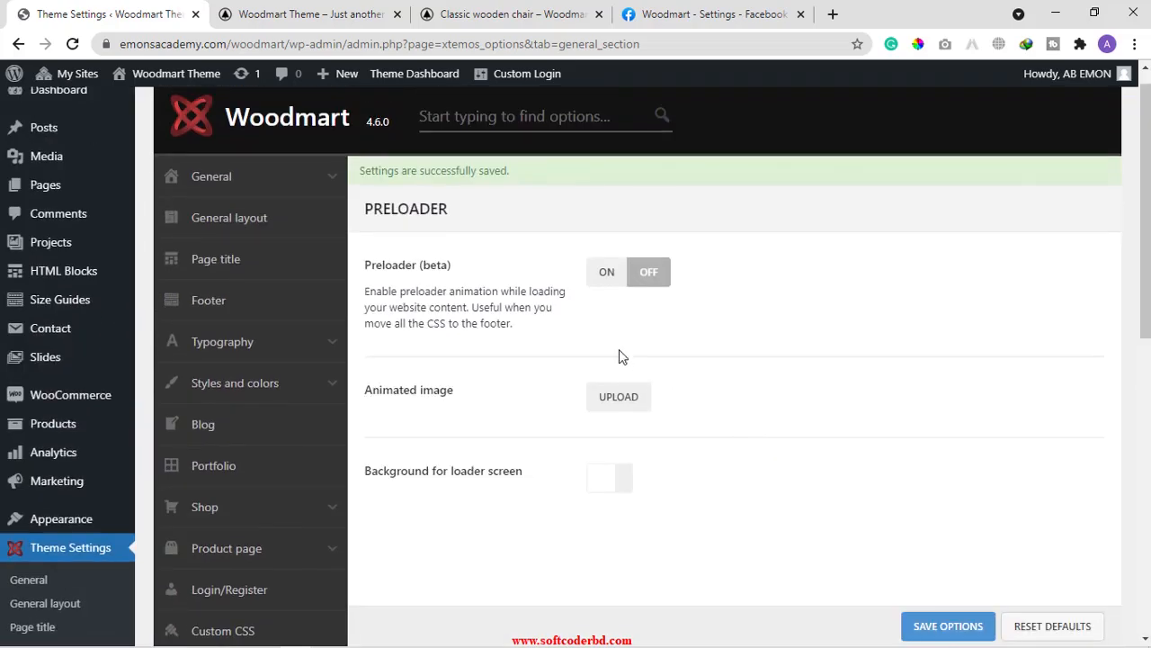
click(616, 273)
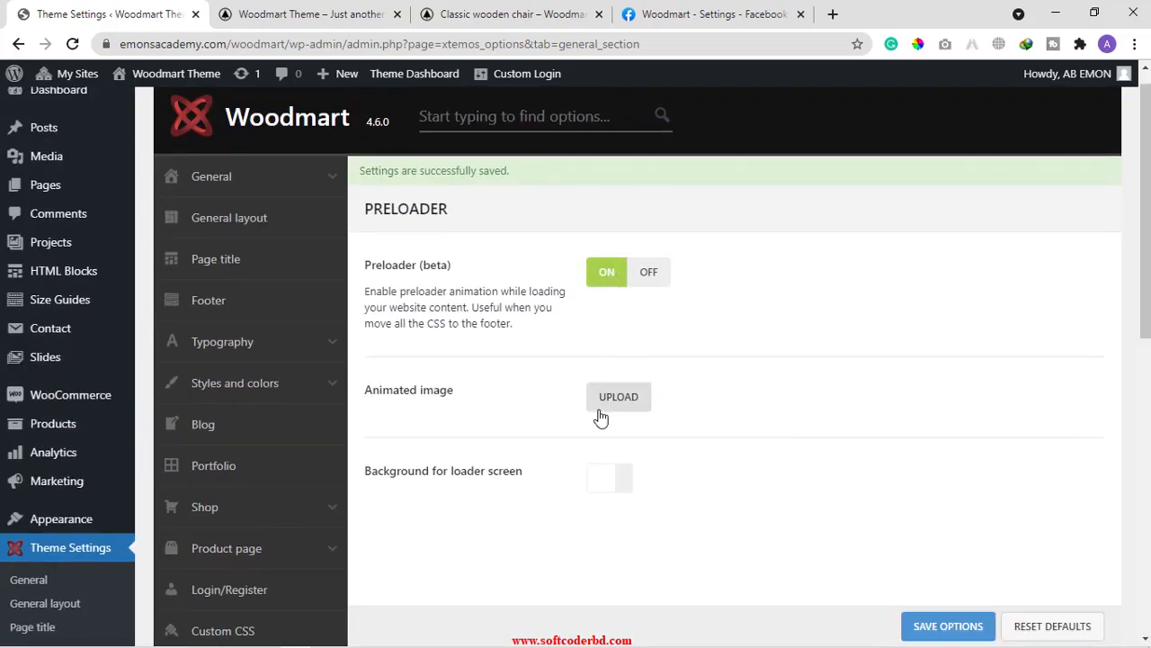
click(645, 401)
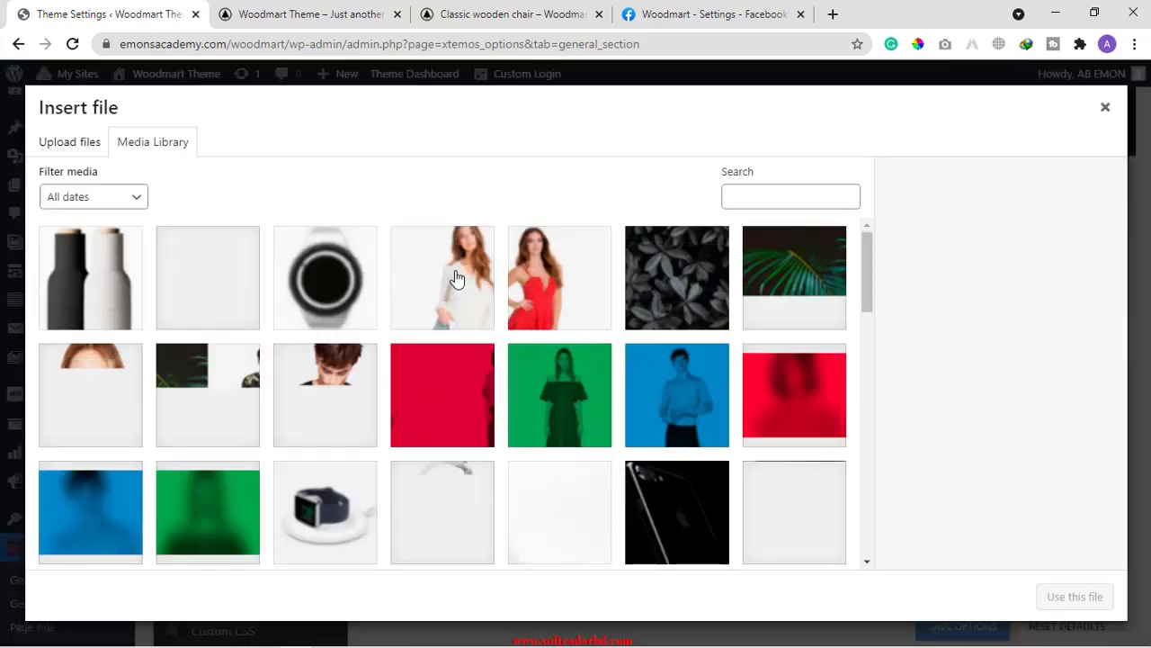
click(455, 278)
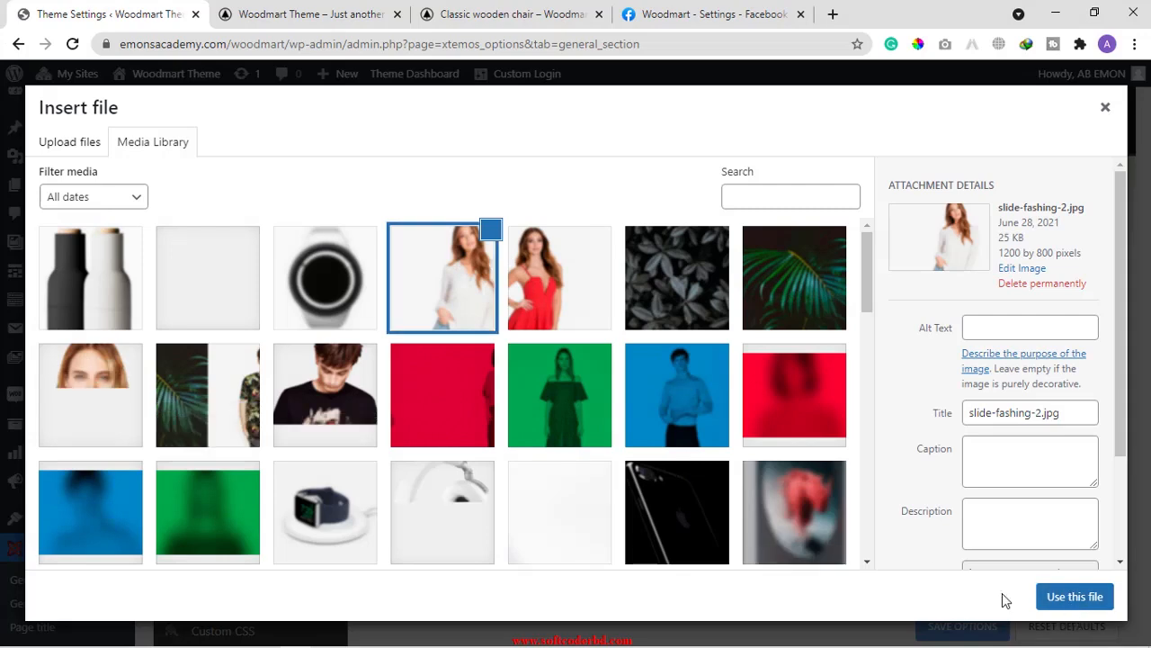
click(1089, 597)
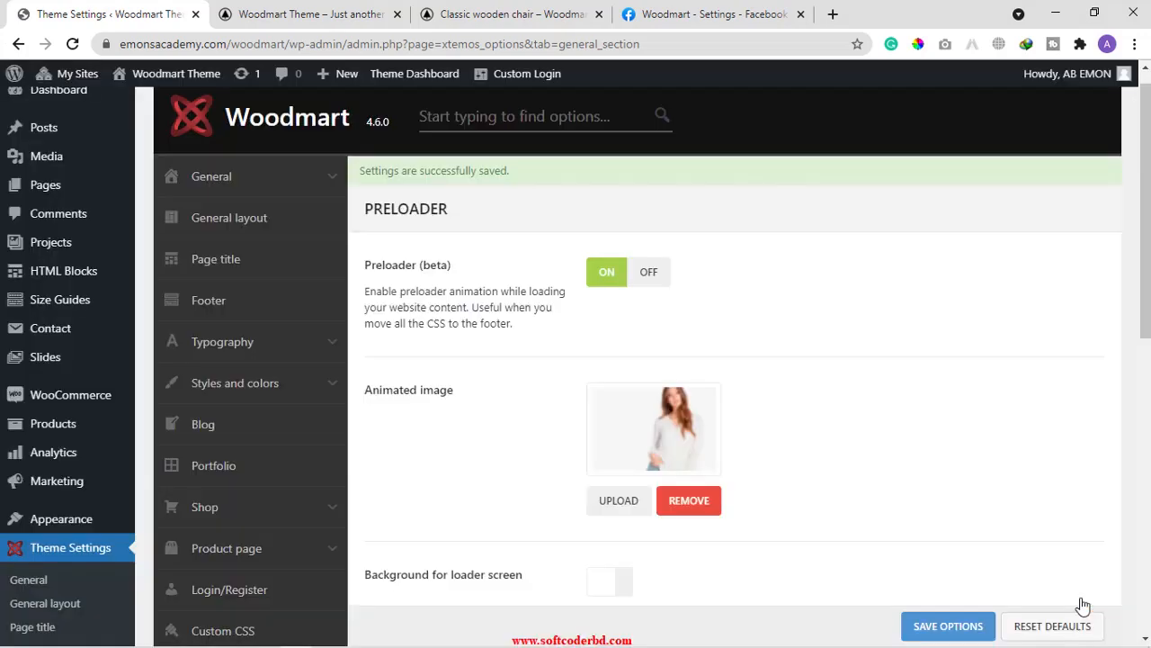
click(934, 629)
Open the Woodmart home page in an incognito window to check the preloader image, and return to the theme settings
click(287, 13)
right_click(139, 124)
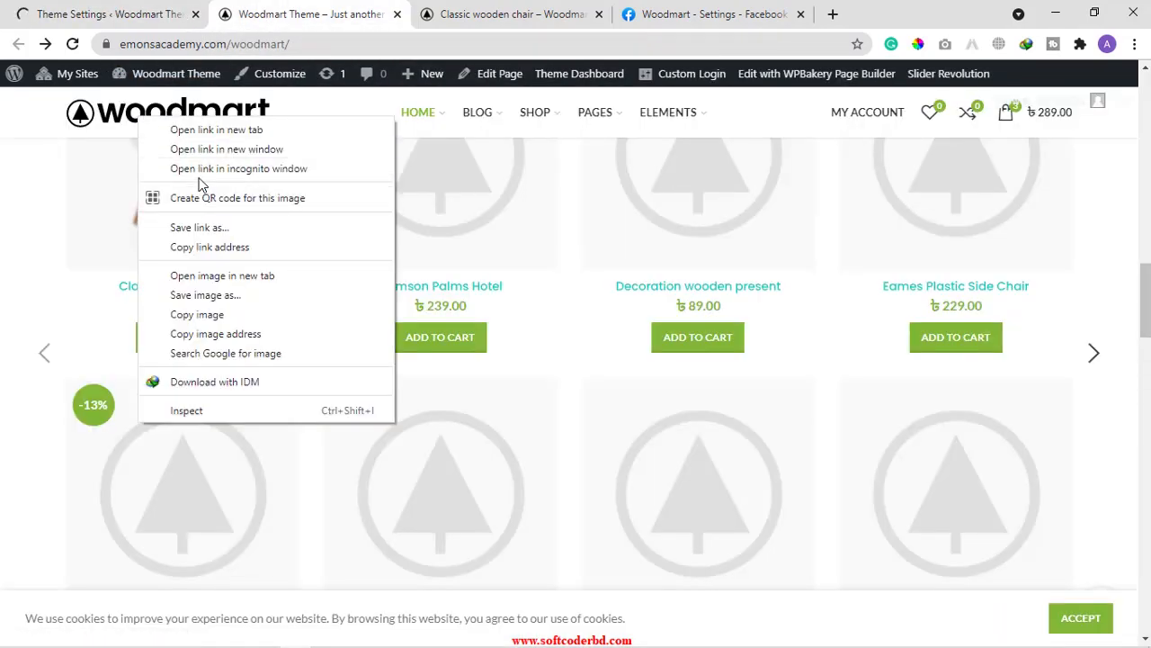
click(201, 172)
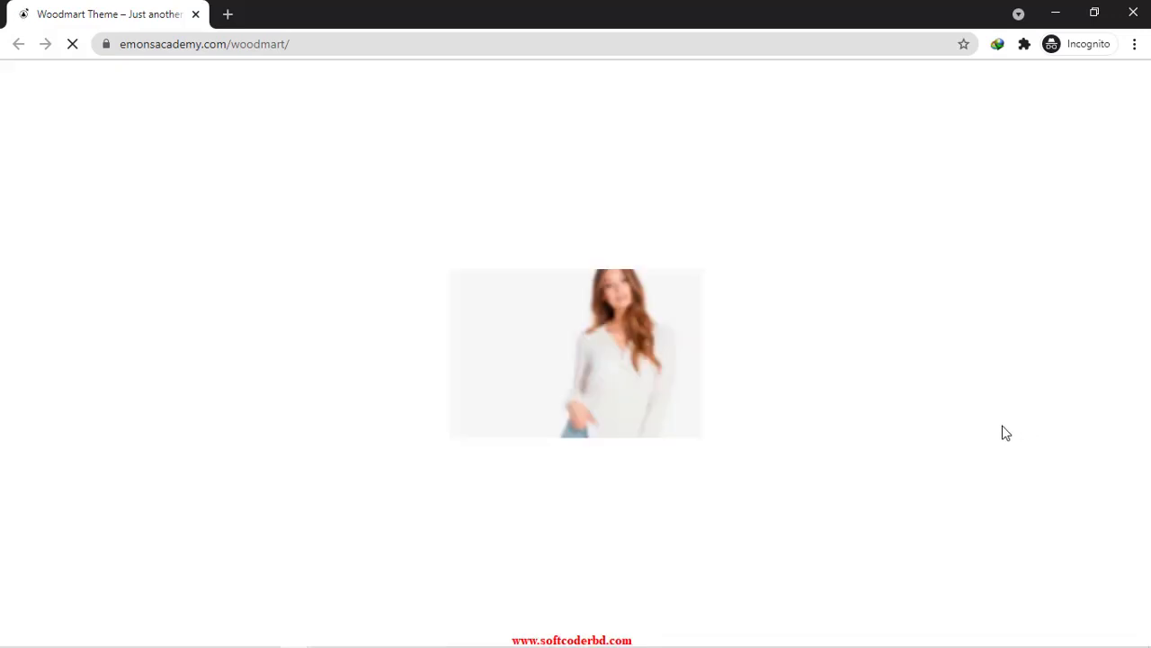
click(1054, 13)
click(149, 7)
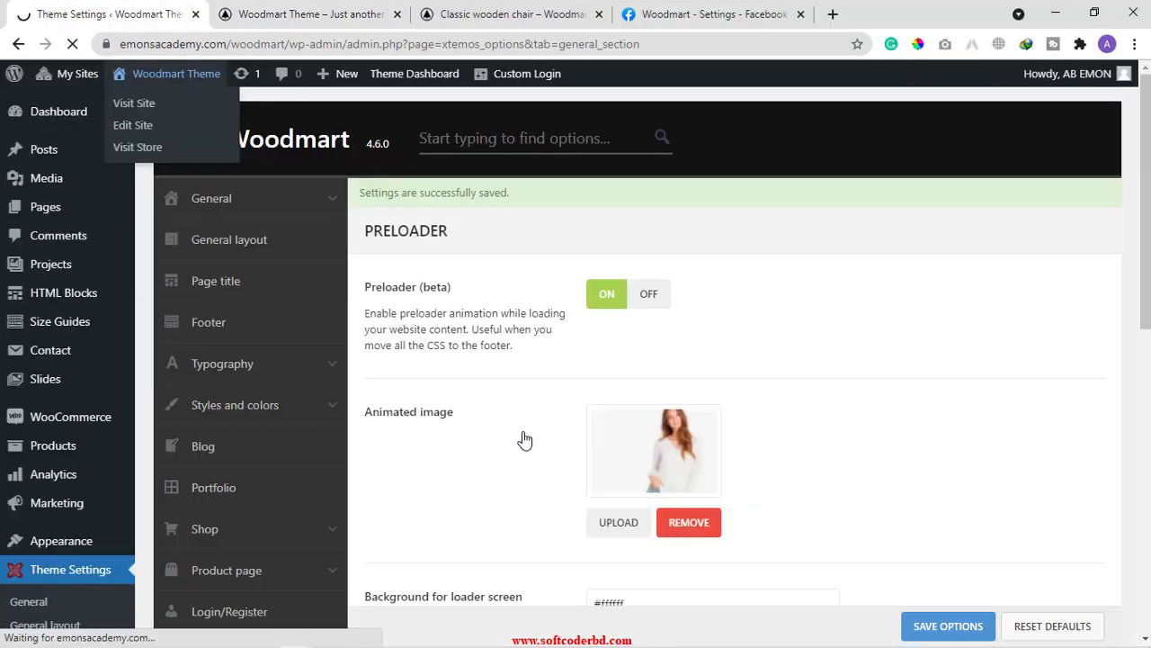
Remove the preloader's animated image and save the theme options
click(689, 521)
scroll(705, 554, down, 1)
scroll(424, 417, down, 5)
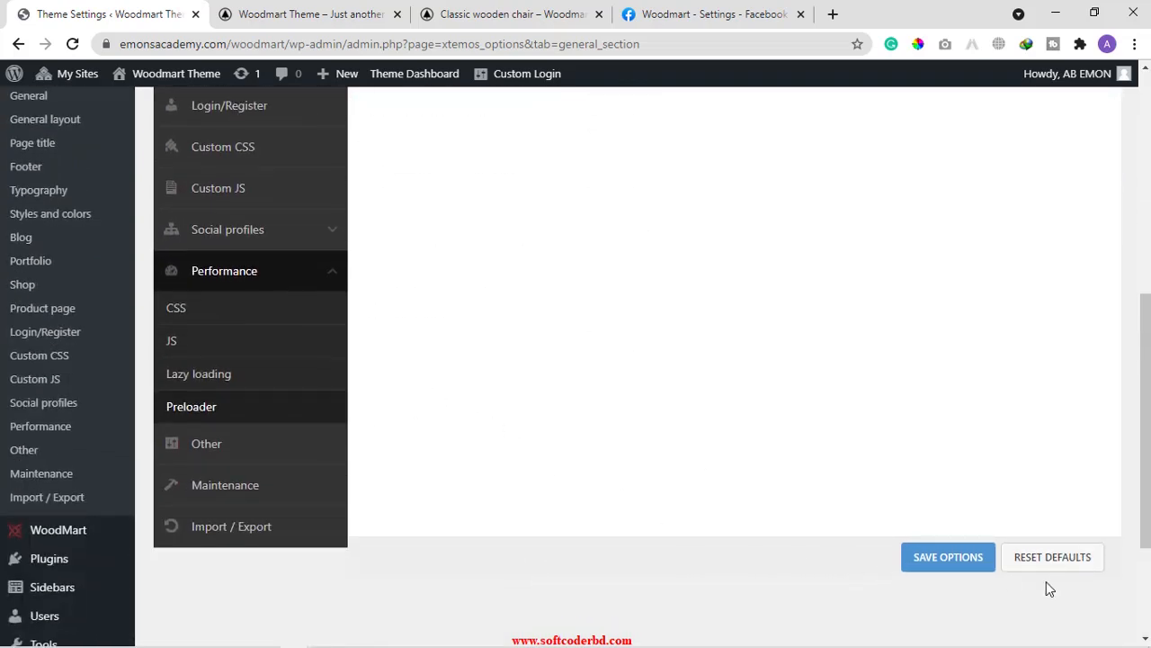
click(949, 568)
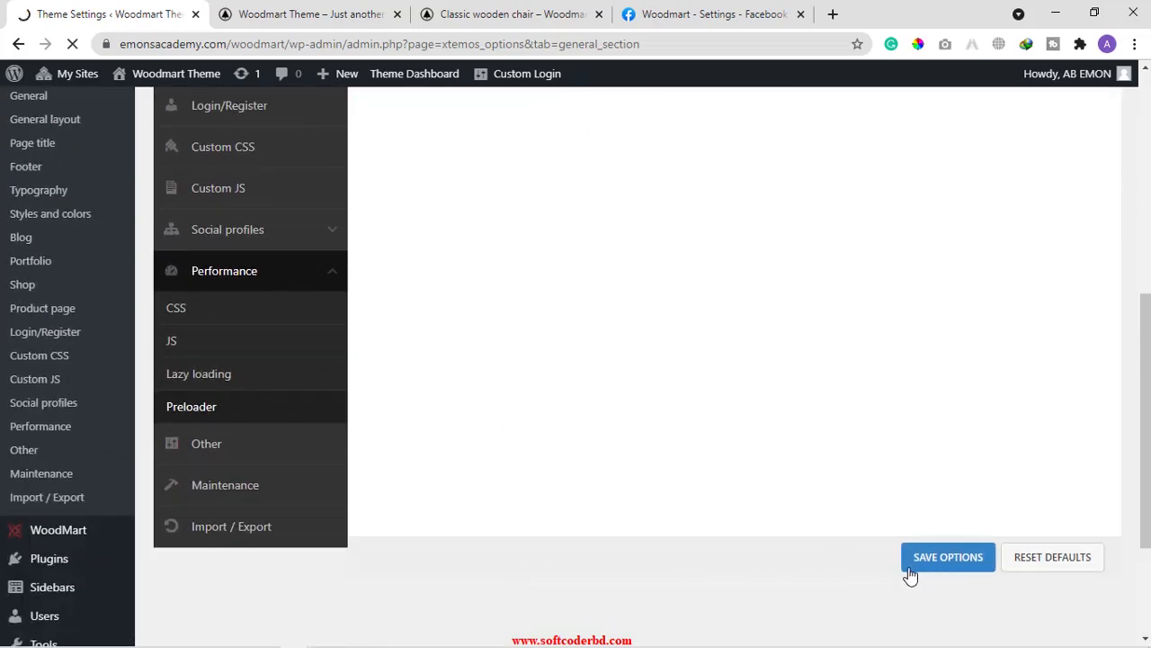
Open the Other settings and examine the dummy content import, SVG upload, custom slider and Slider Revolution font options
scroll(265, 538, down, 8)
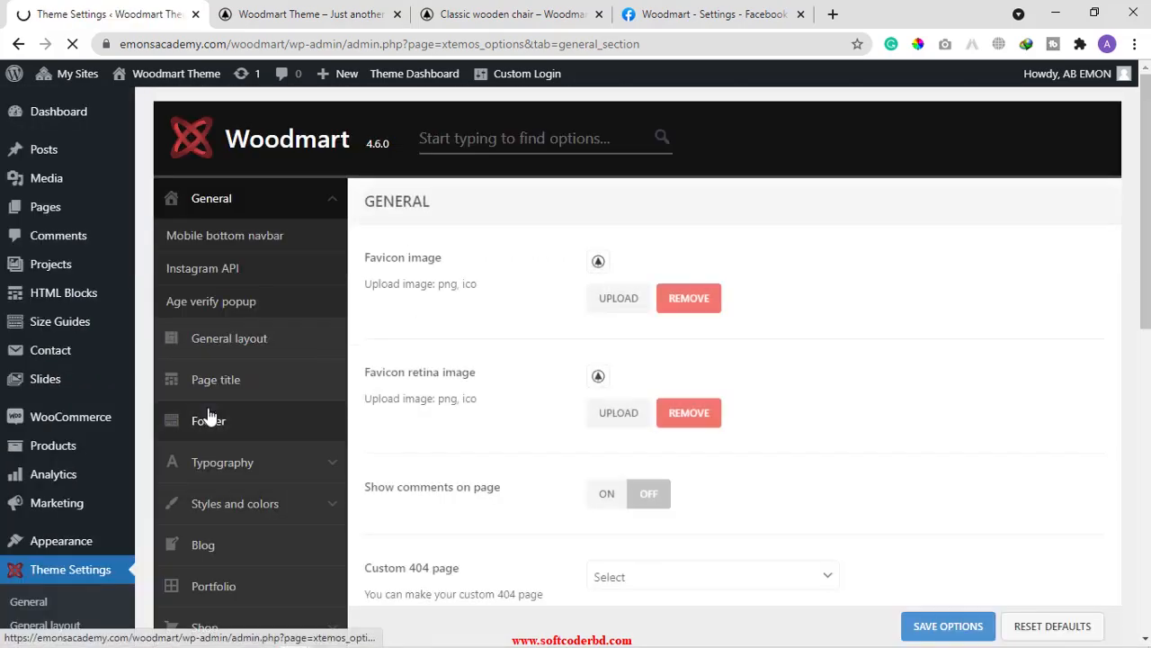
scroll(399, 393, down, 10)
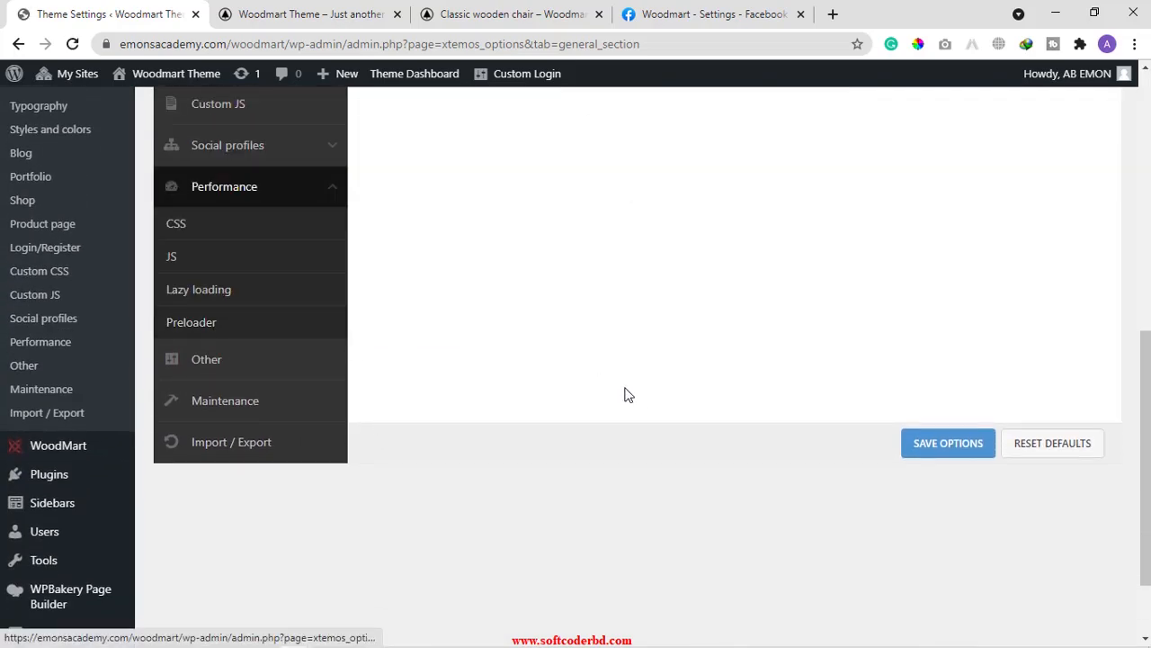
click(213, 360)
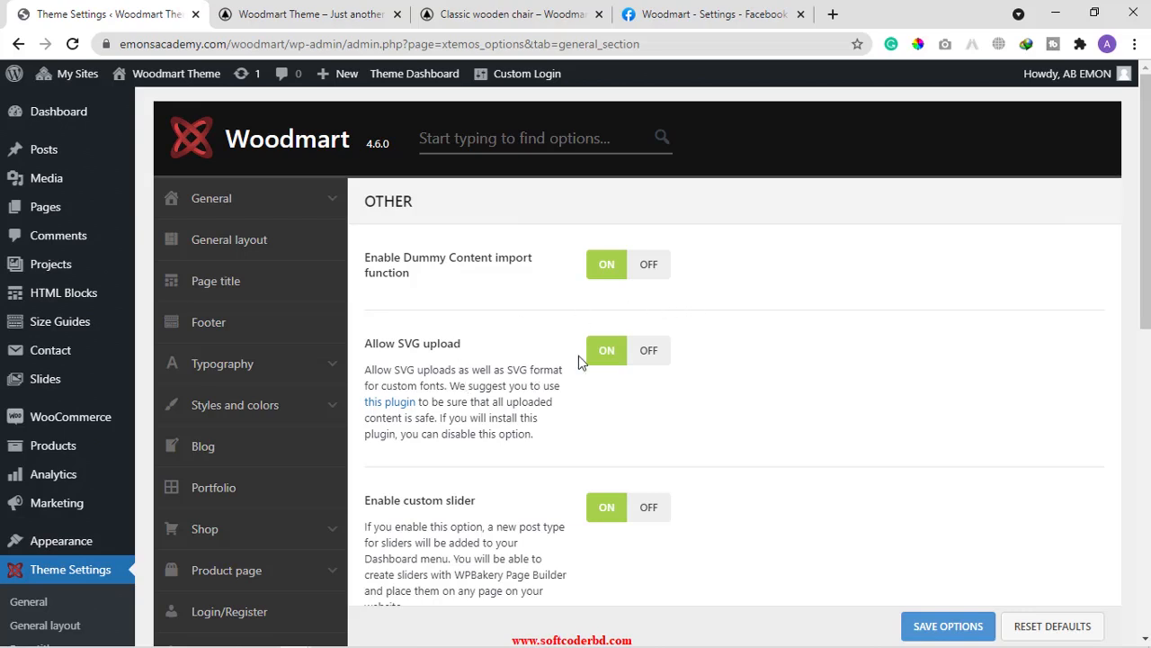
scroll(584, 360, down, 2)
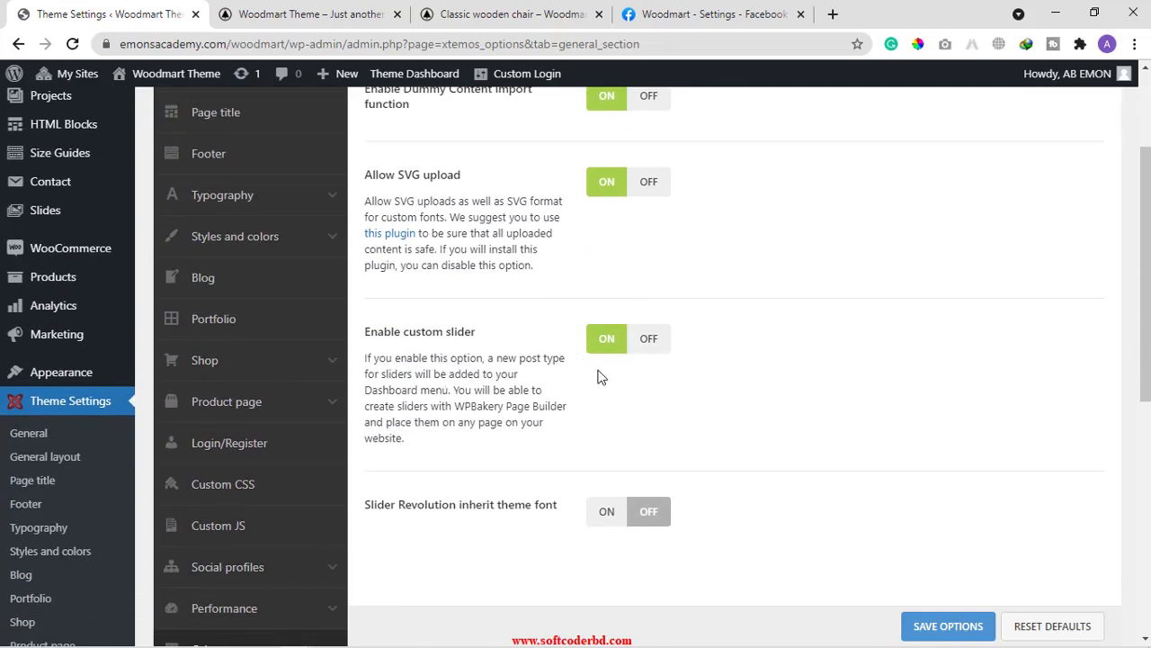
scroll(487, 545, down, 2)
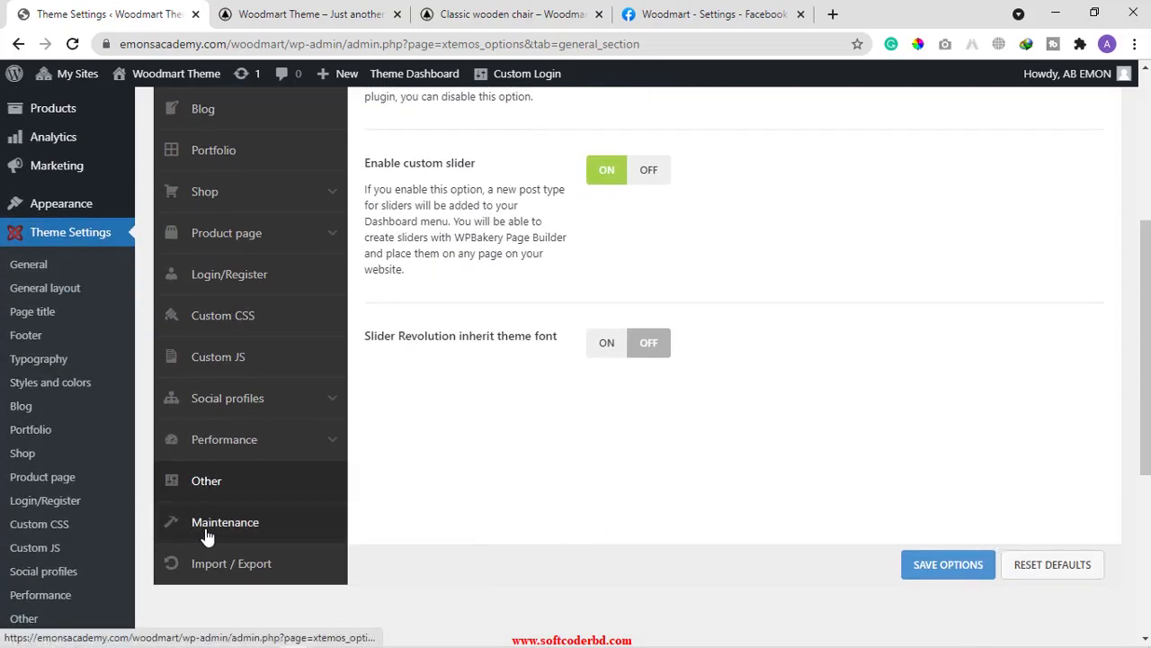
Open the Maintenance settings to examine the maintenance mode option, and the Import / Export settings to examine the import and export controls
click(207, 531)
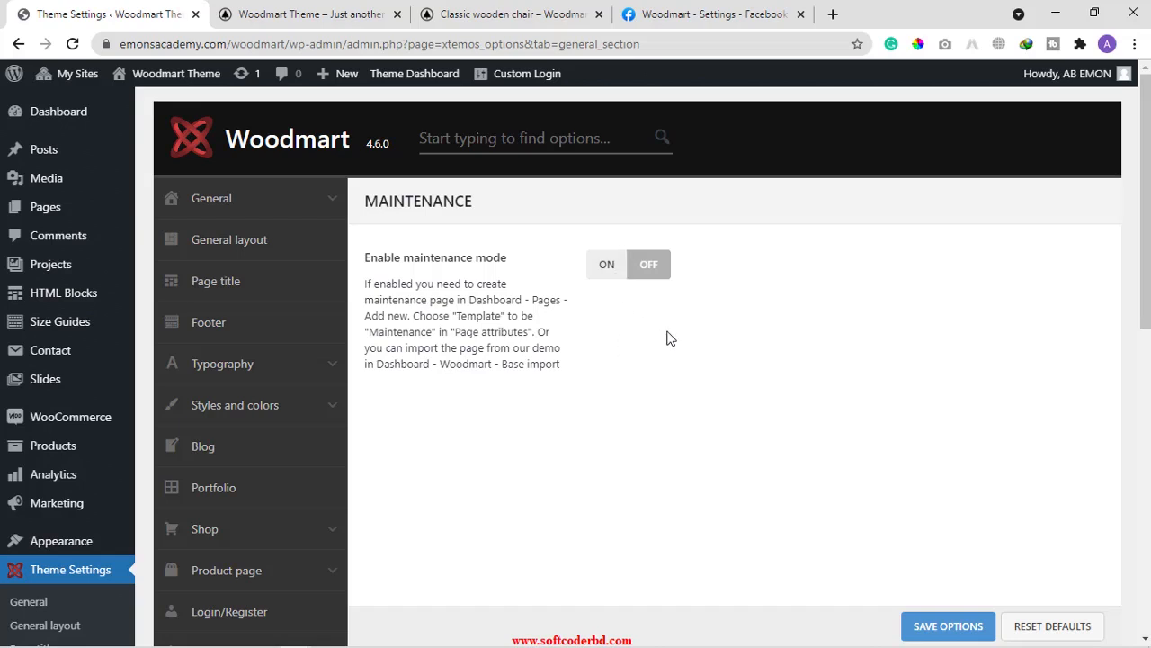
scroll(270, 563, down, 5)
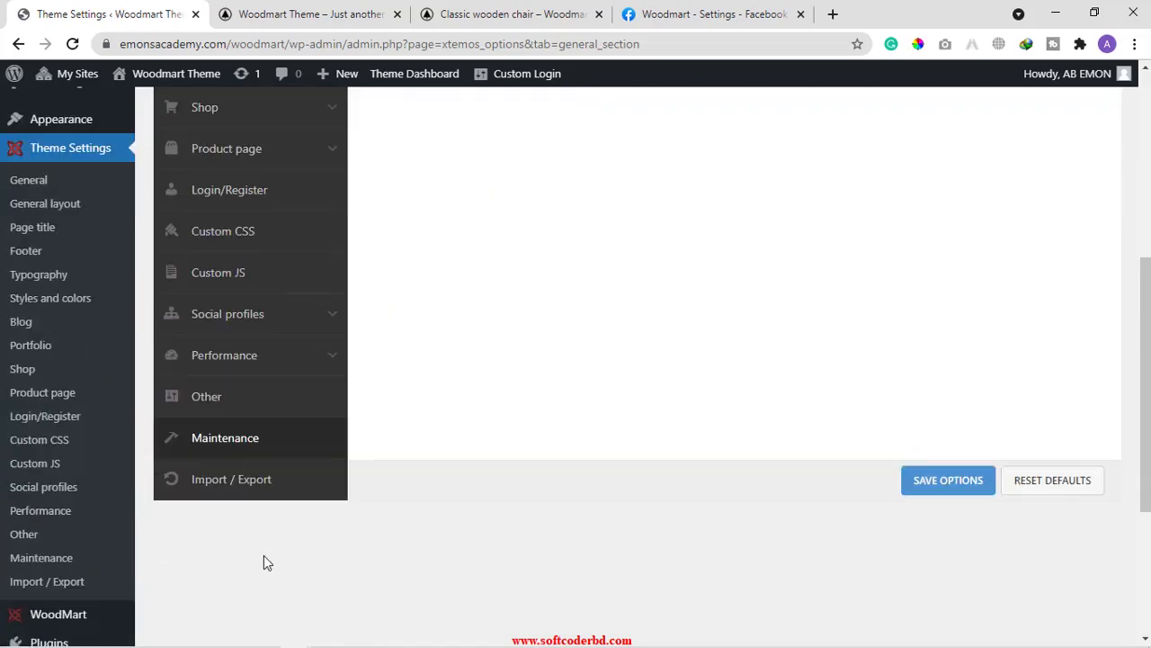
click(252, 493)
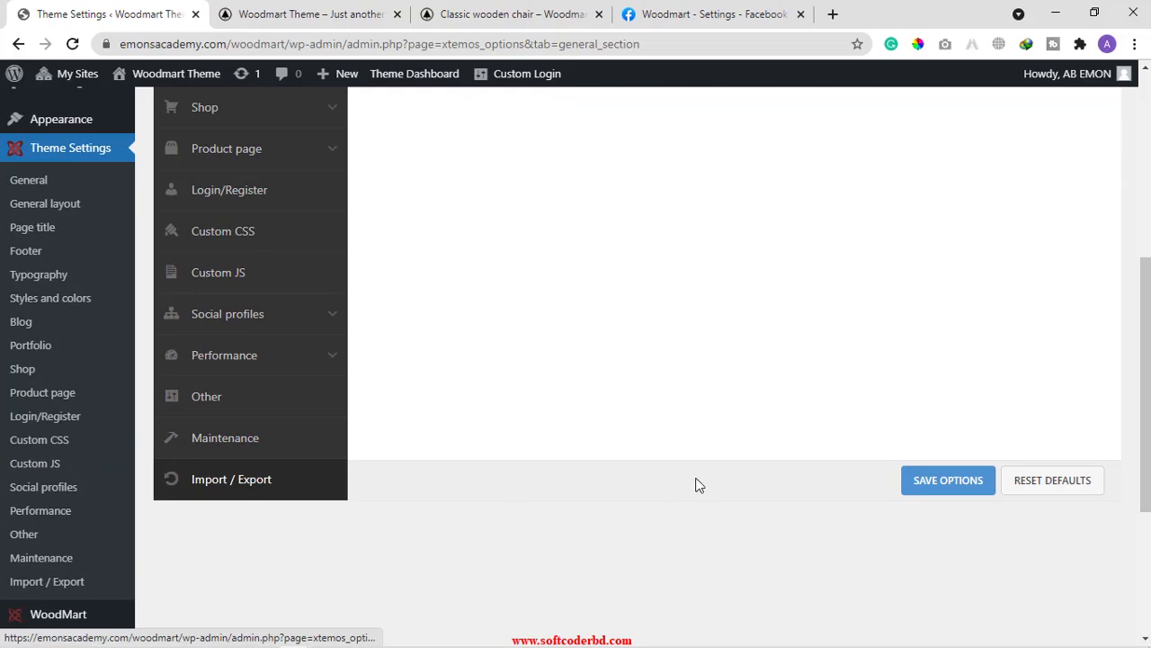
click(724, 351)
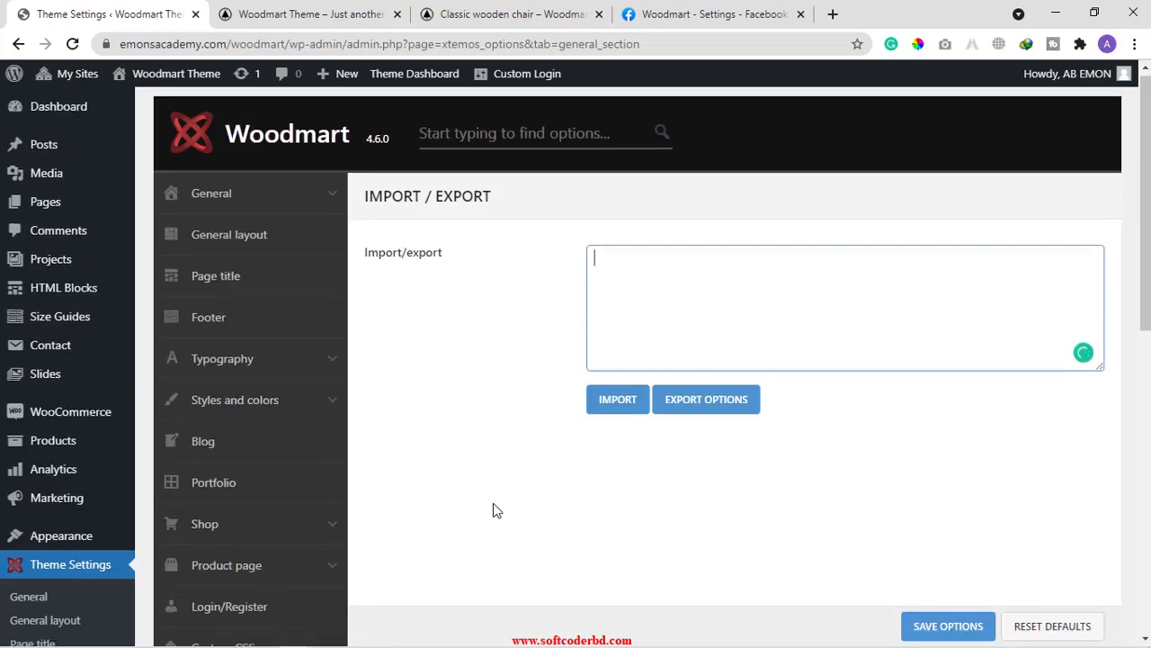
scroll(494, 507, down, 3)
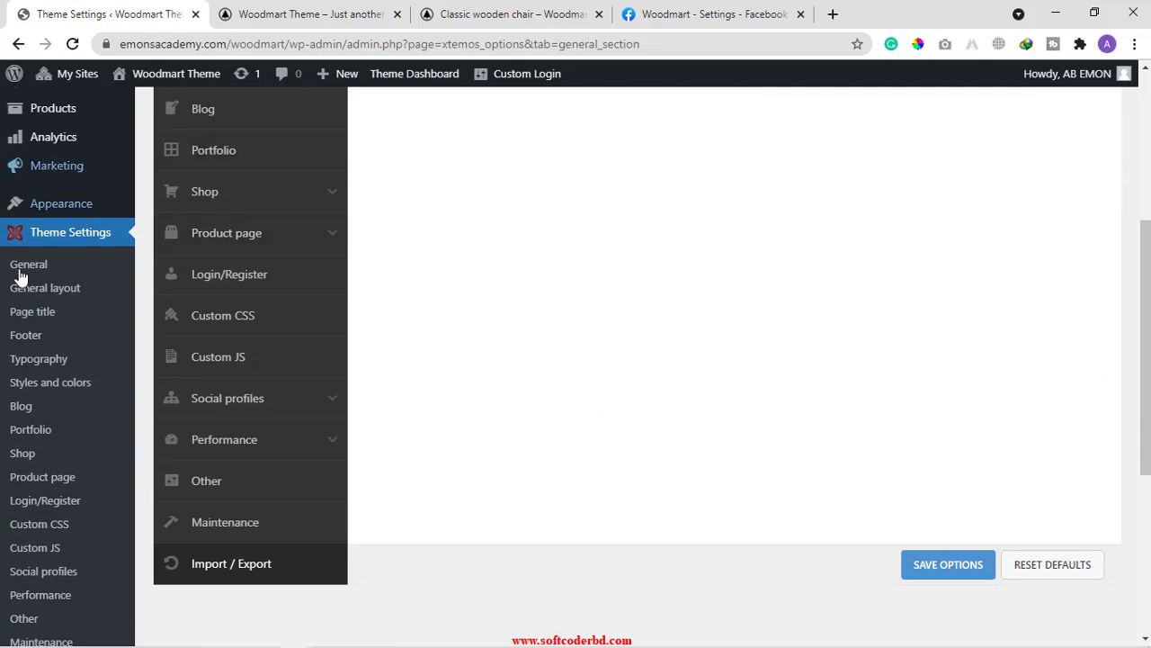
scroll(99, 252, down, 3)
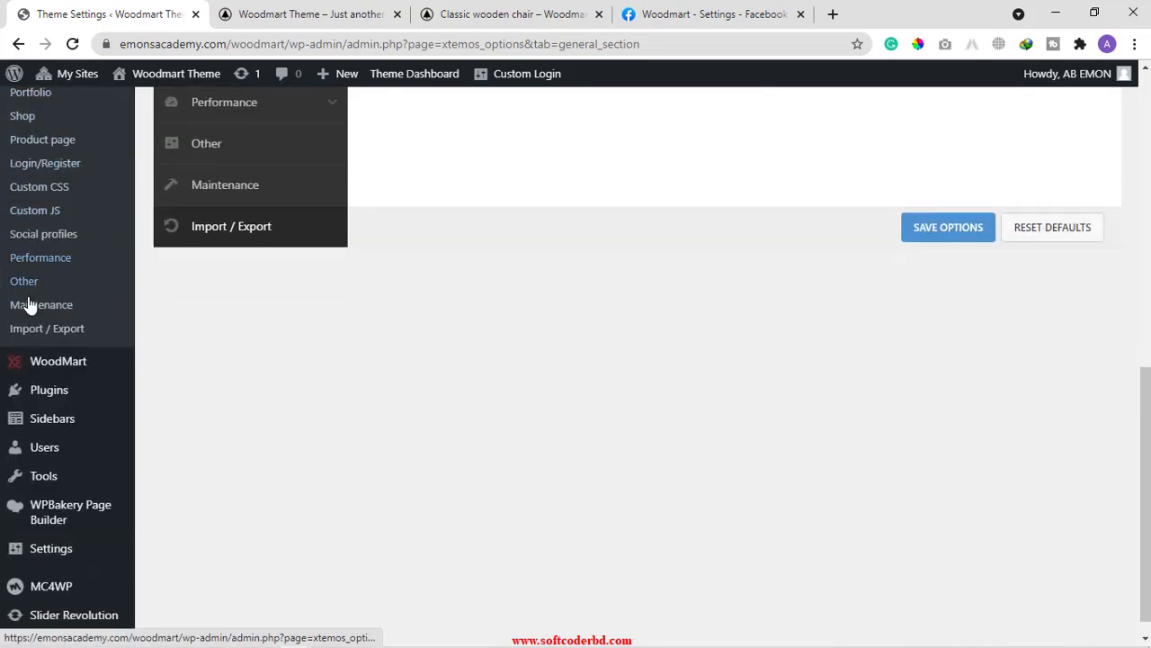